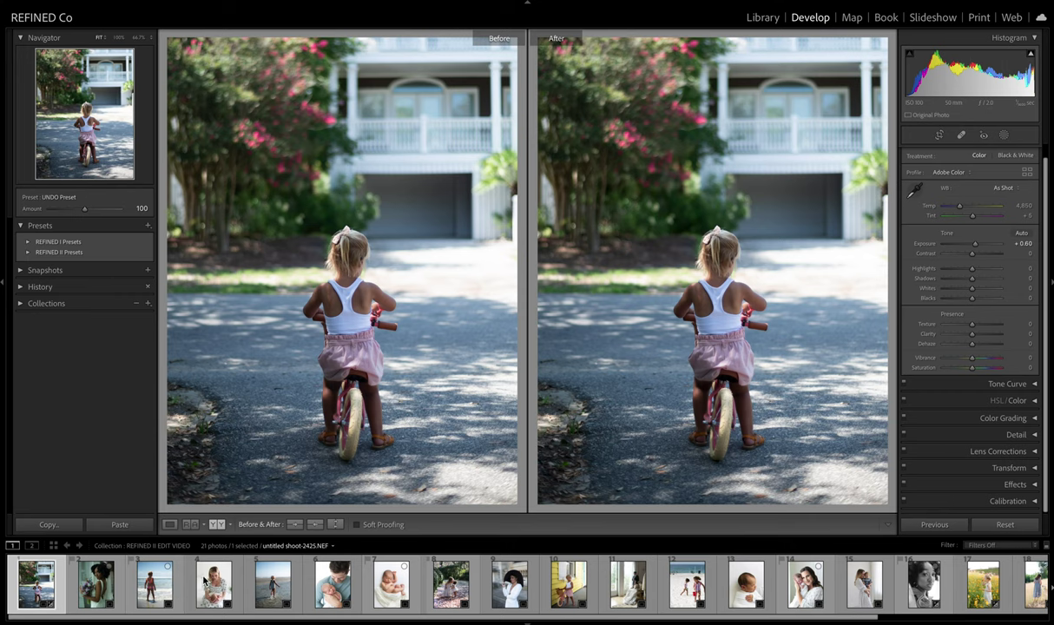
Step: Expand both the REFINED II Presets and REFINED I Presets folders in the Presets panel
{"action": "left_click", "coordinate": [28, 243]}
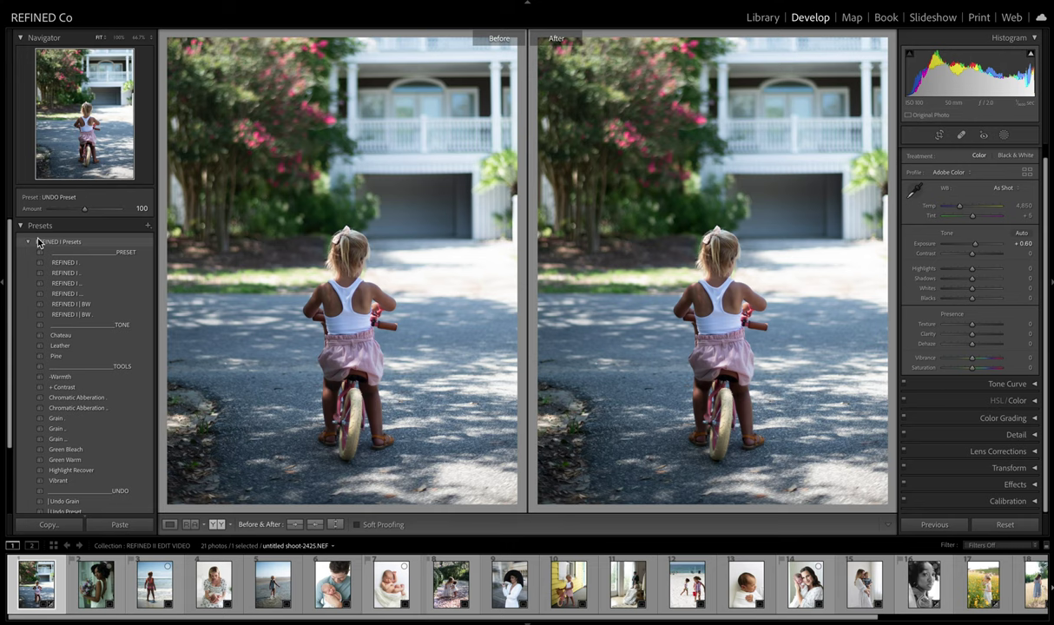
{"action": "left_click", "coordinate": [28, 242]}
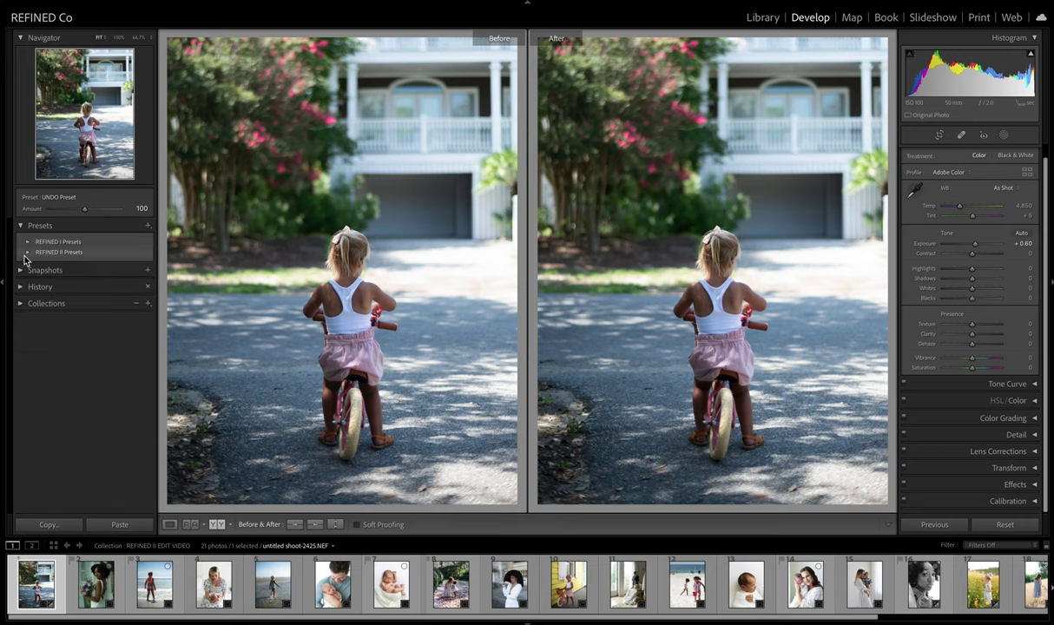
{"action": "left_click", "coordinate": [29, 254]}
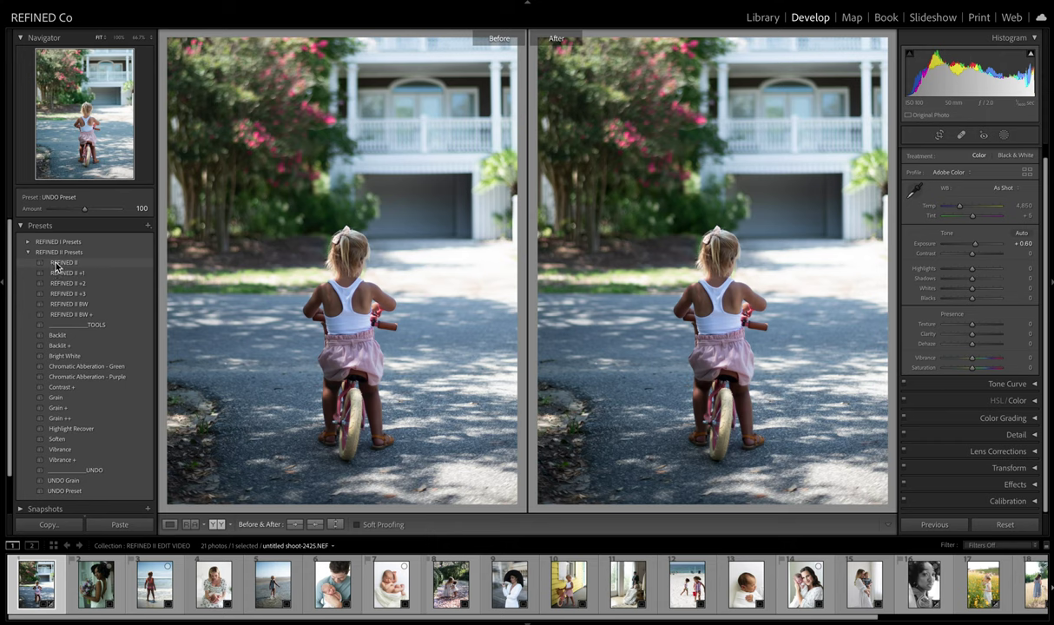
{"action": "left_click", "coordinate": [30, 246]}
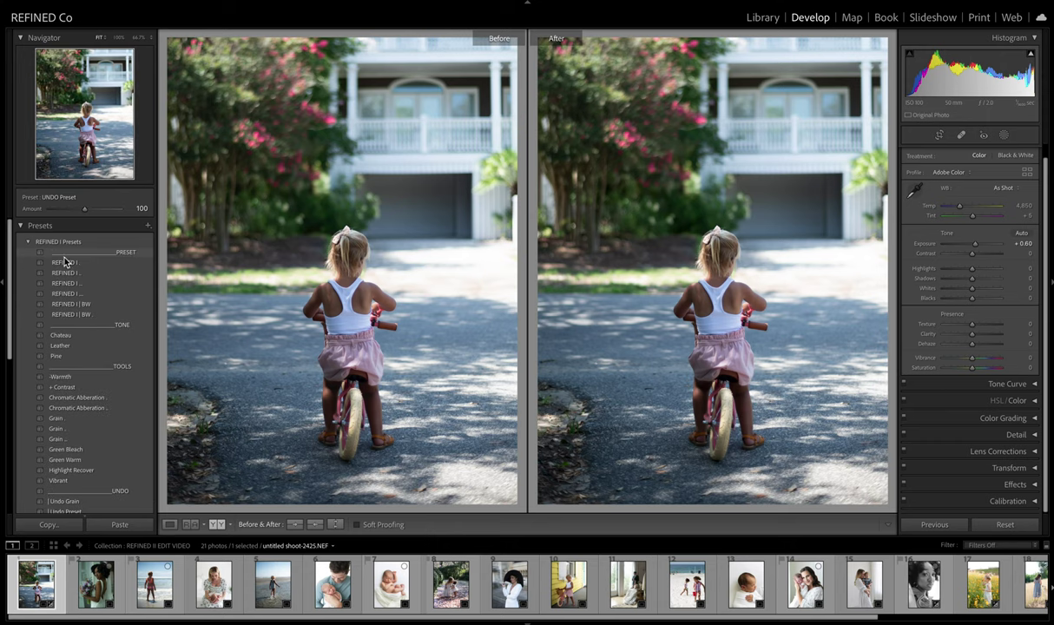
Step: Scroll through the expanded REFINED I and REFINED II tone, tool and undo presets
{"action": "scroll", "coordinate": [63, 304], "scroll_direction": "down", "scroll_amount": 1}
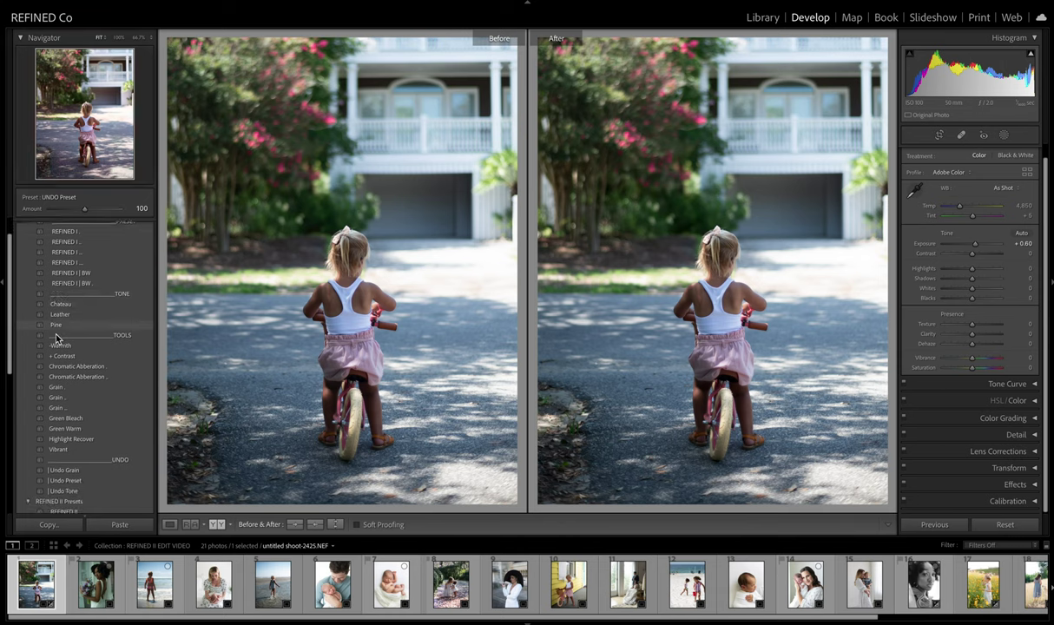
{"action": "scroll", "coordinate": [65, 323], "scroll_direction": "up", "scroll_amount": 1}
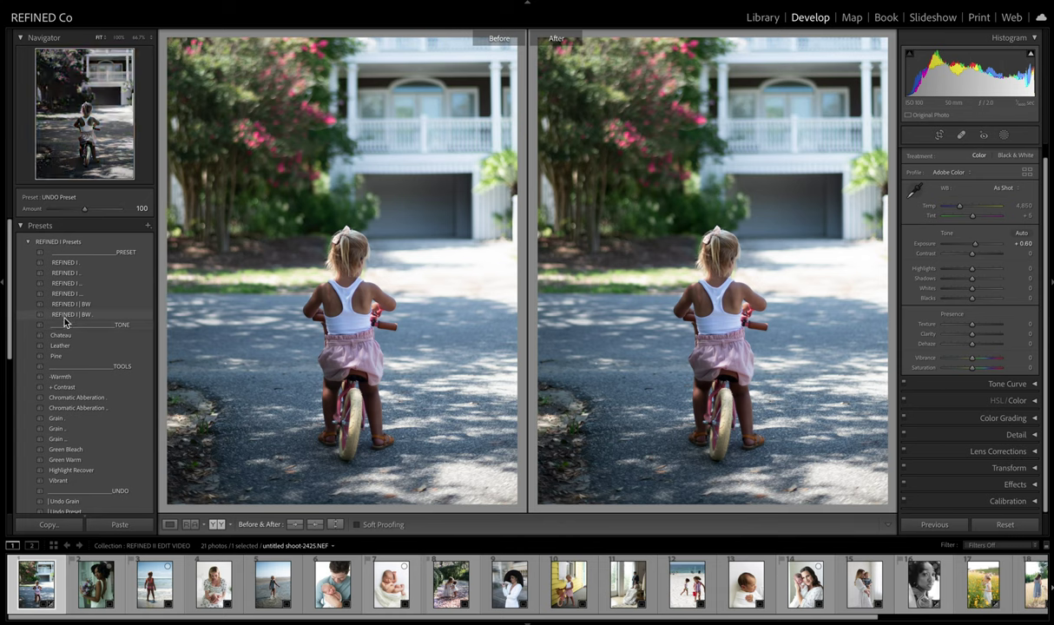
{"action": "scroll", "coordinate": [67, 336], "scroll_direction": "down", "scroll_amount": 3}
{"action": "scroll", "coordinate": [68, 335], "scroll_direction": "down", "scroll_amount": 6}
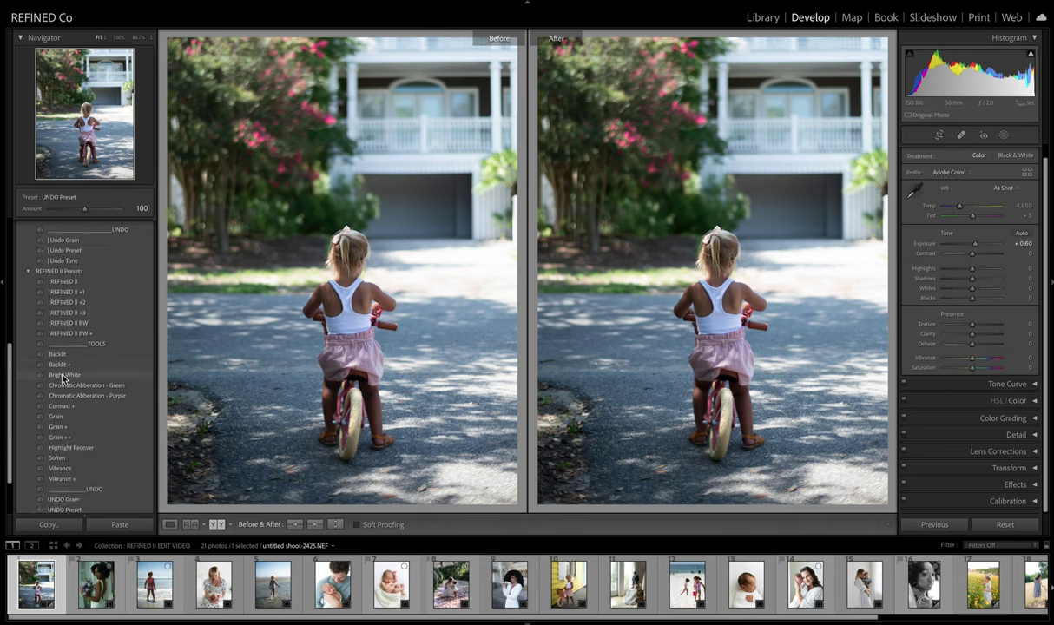
{"action": "scroll", "coordinate": [76, 418], "scroll_direction": "down", "scroll_amount": 2}
{"action": "scroll", "coordinate": [76, 420], "scroll_direction": "up", "scroll_amount": 2}
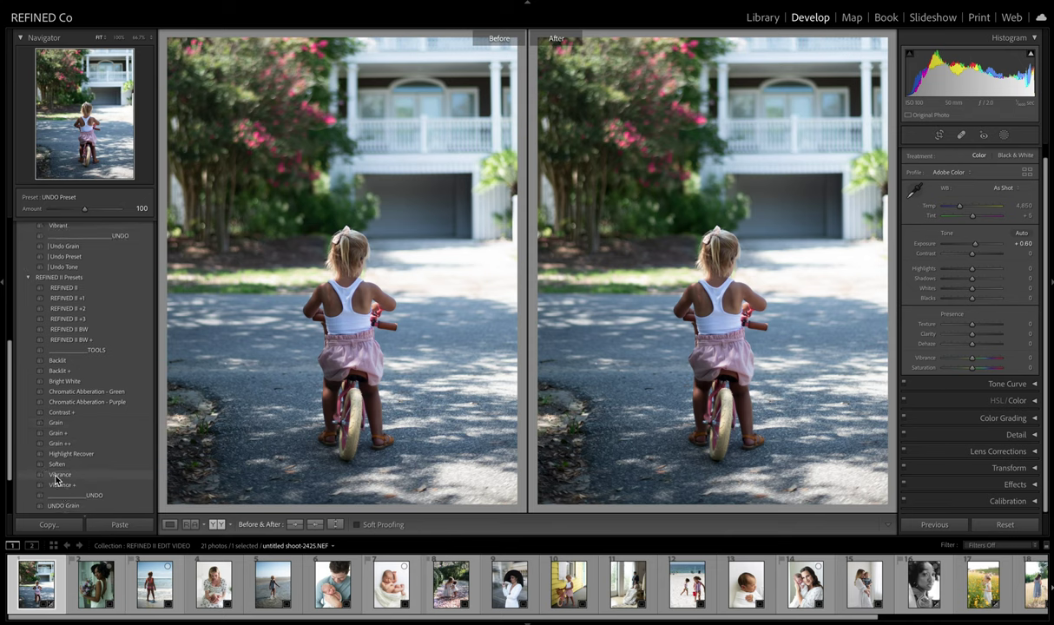
{"action": "scroll", "coordinate": [73, 417], "scroll_direction": "up", "scroll_amount": 1}
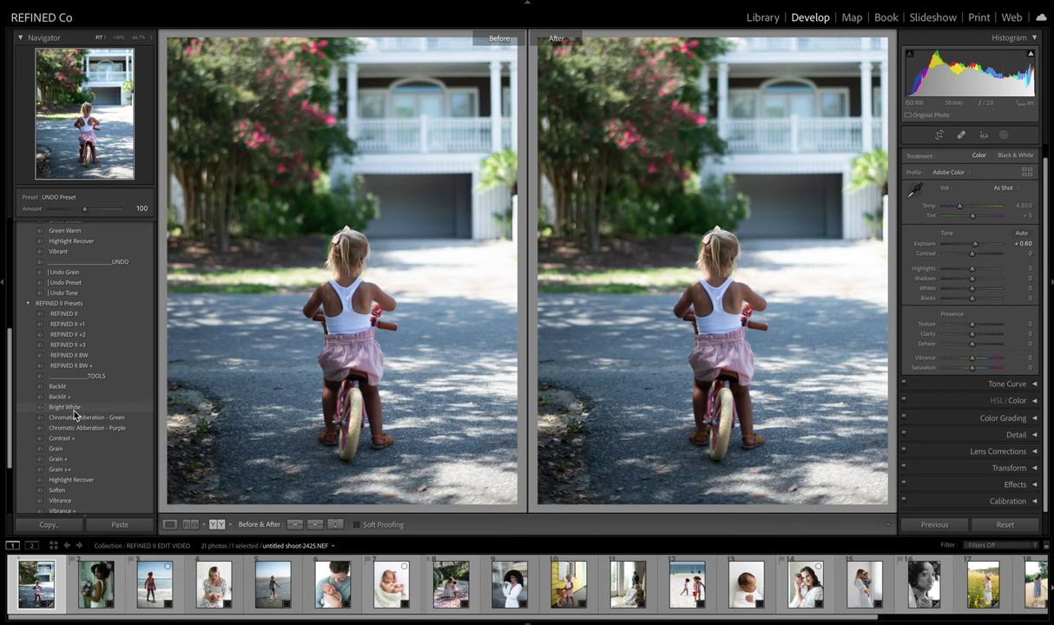
{"action": "scroll", "coordinate": [75, 416], "scroll_direction": "up", "scroll_amount": 1}
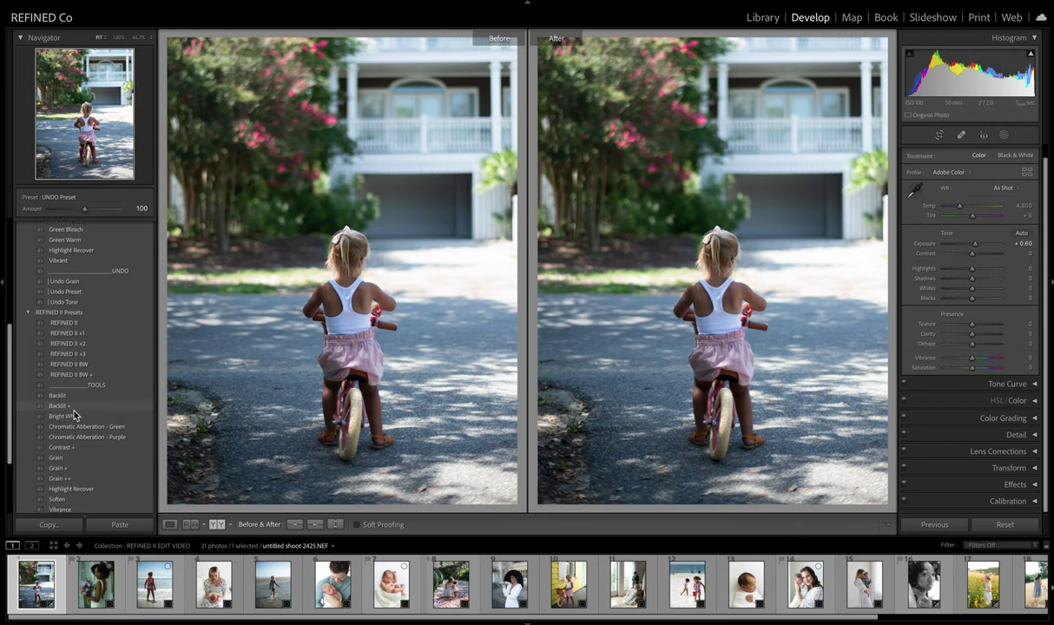
{"action": "scroll", "coordinate": [75, 416], "scroll_direction": "up", "scroll_amount": 8}
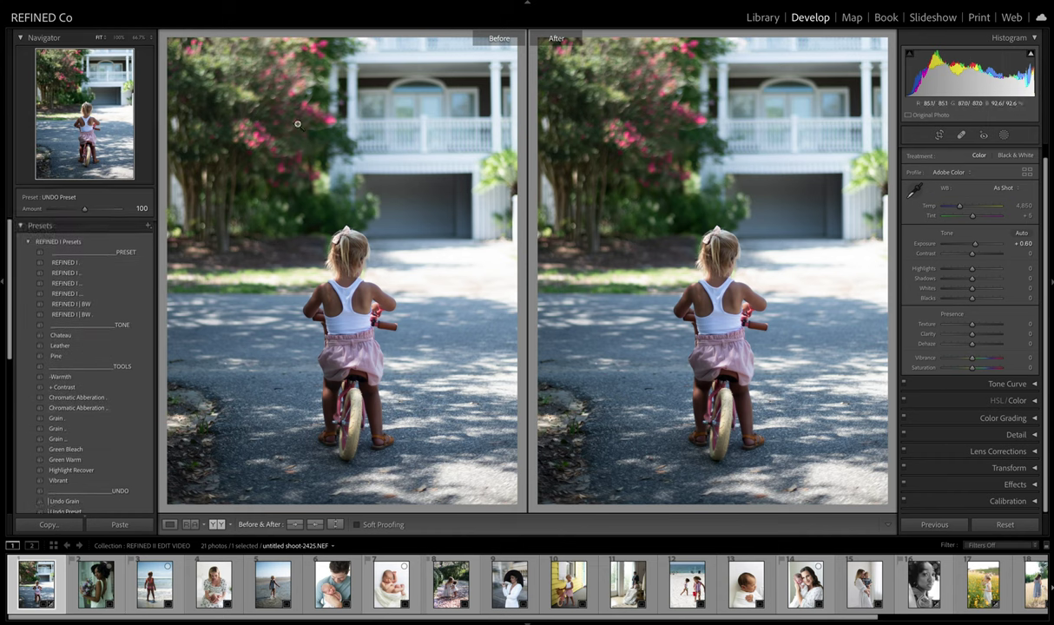
Step: Set white balance to Auto, then cool the temperature to 5,397
{"action": "left_click", "coordinate": [1004, 189]}
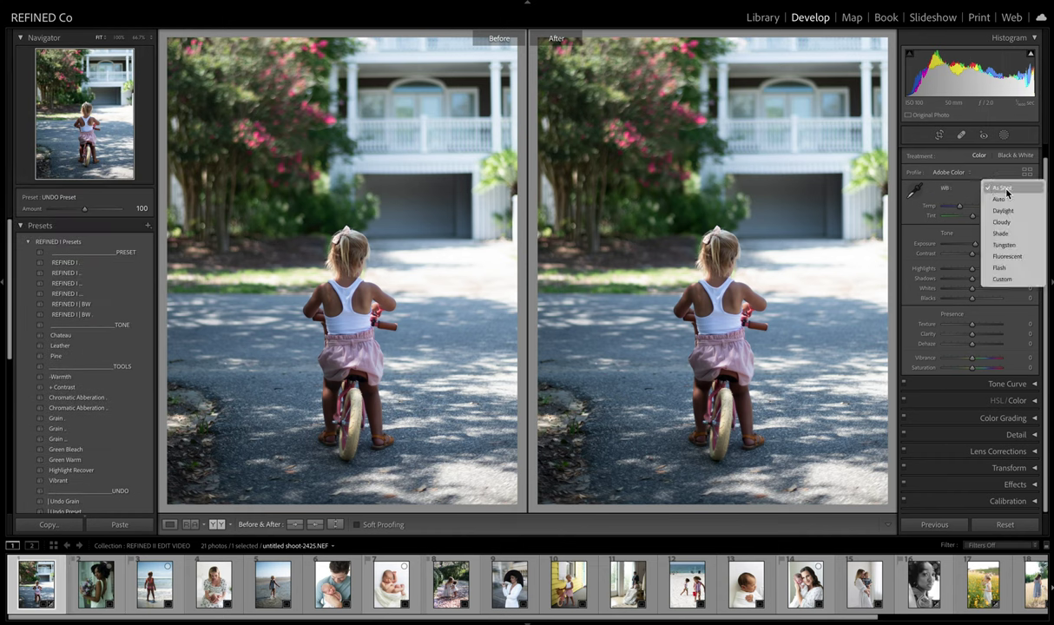
{"action": "left_click", "coordinate": [1000, 198]}
{"action": "left_click_drag", "start_coordinate": [970, 211], "coordinate": [964, 213]}
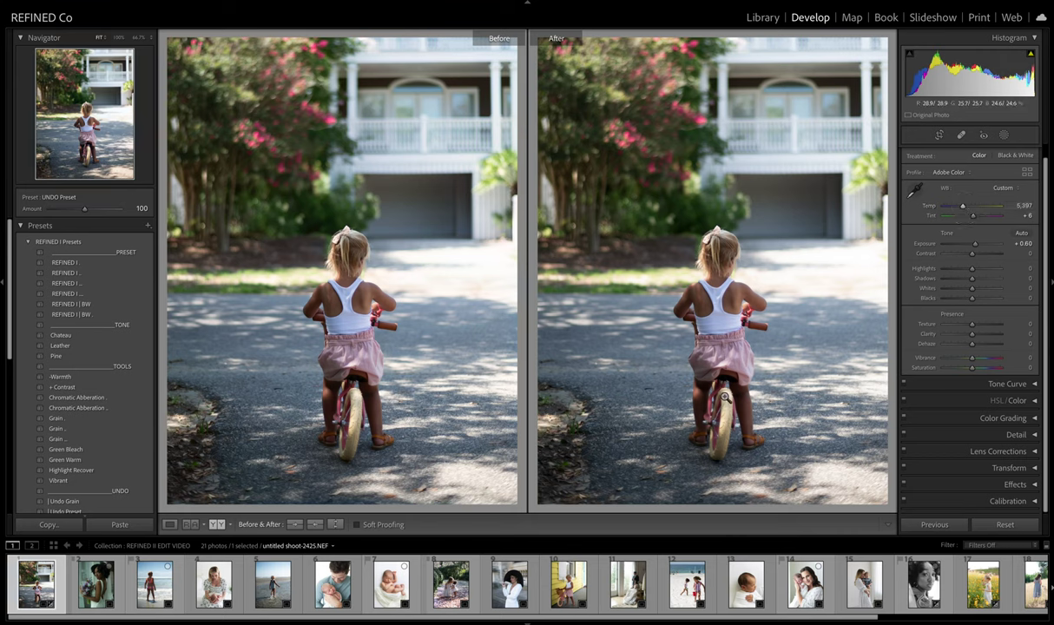
Step: Put REFINED I on the Before side and REFINED II on the After side
{"action": "left_click", "coordinate": [63, 265]}
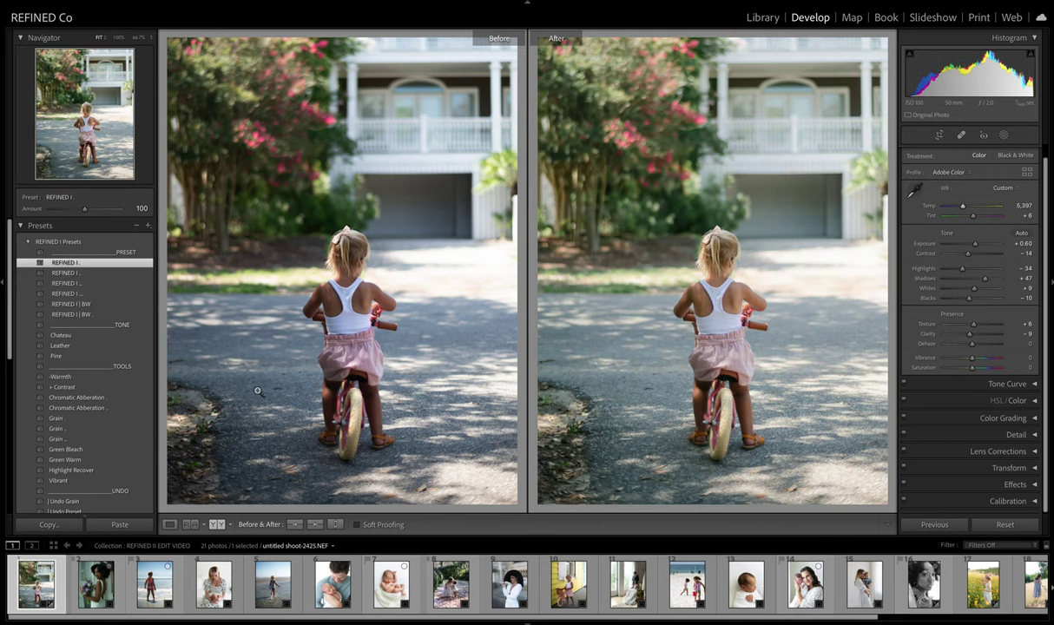
{"action": "left_click", "coordinate": [316, 525]}
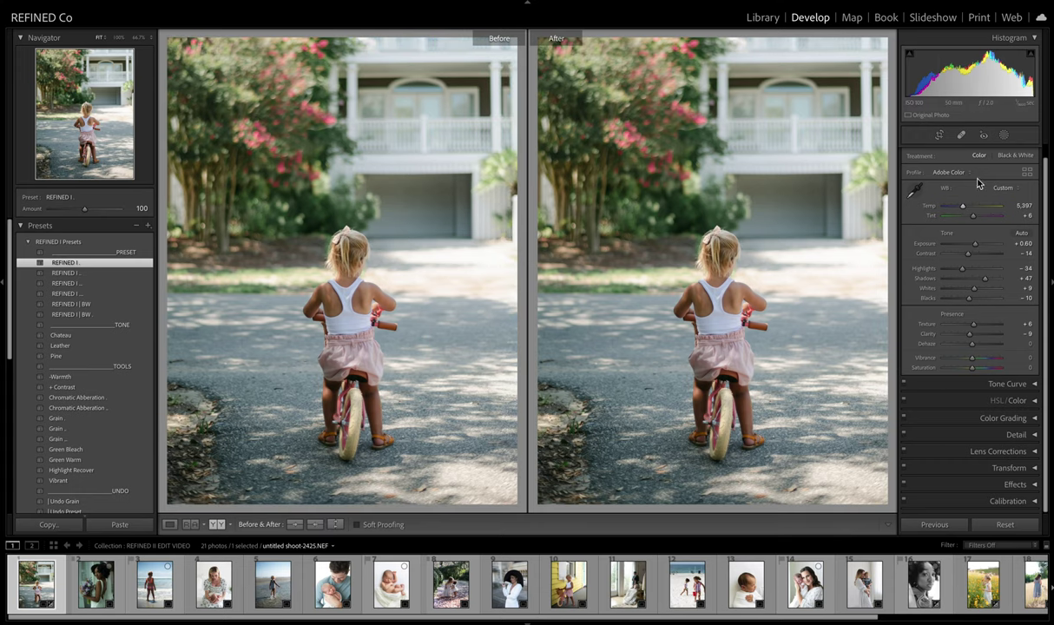
{"action": "scroll", "coordinate": [78, 455], "scroll_direction": "down", "scroll_amount": 3}
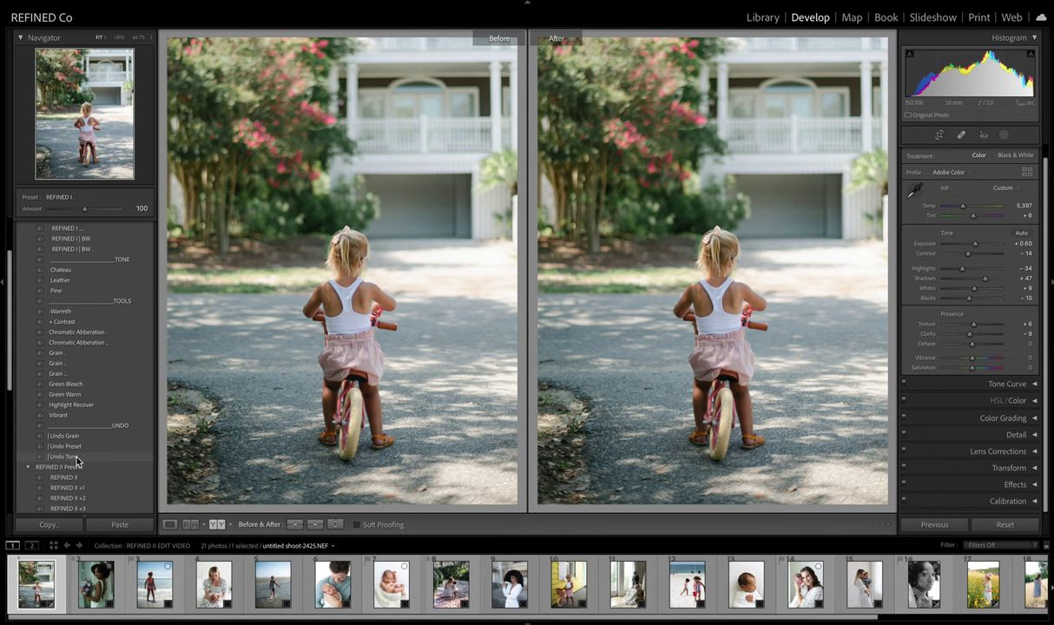
{"action": "left_click", "coordinate": [77, 448]}
{"action": "scroll", "coordinate": [135, 399], "scroll_direction": "down", "scroll_amount": 3}
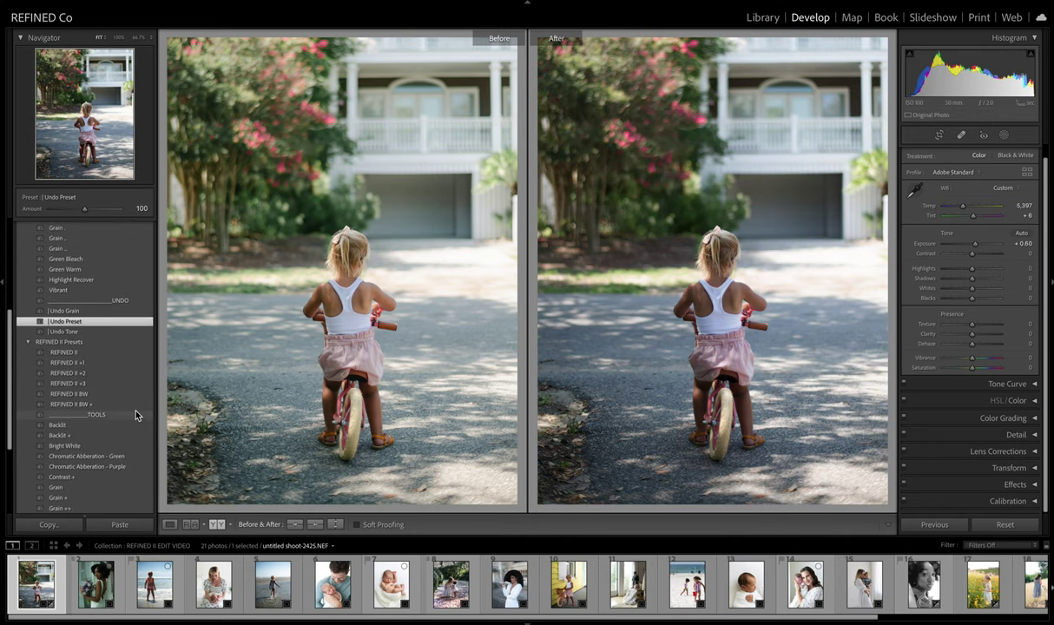
{"action": "scroll", "coordinate": [135, 414], "scroll_direction": "down", "scroll_amount": 2}
{"action": "left_click", "coordinate": [59, 297]}
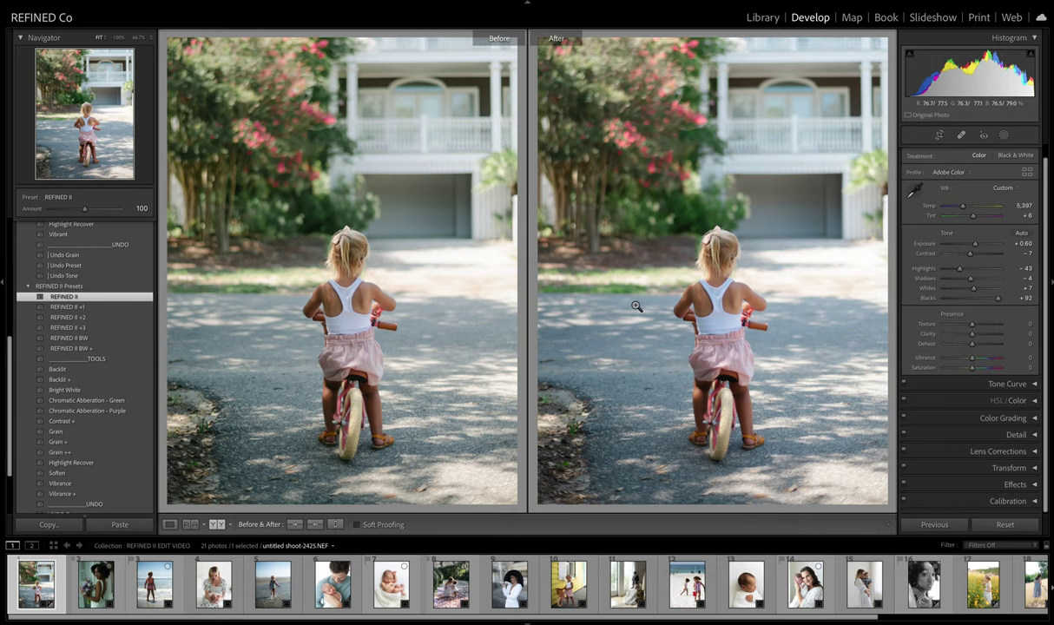
{"action": "left_click", "coordinate": [669, 251]}
{"action": "mouse_move", "coordinate": [666, 256]}
{"action": "left_mouse_down"}
{"action": "mouse_move", "coordinate": [727, 289]}
{"action": "mouse_move", "coordinate": [687, 243]}
{"action": "mouse_move", "coordinate": [647, 257]}
{"action": "left_mouse_up"}
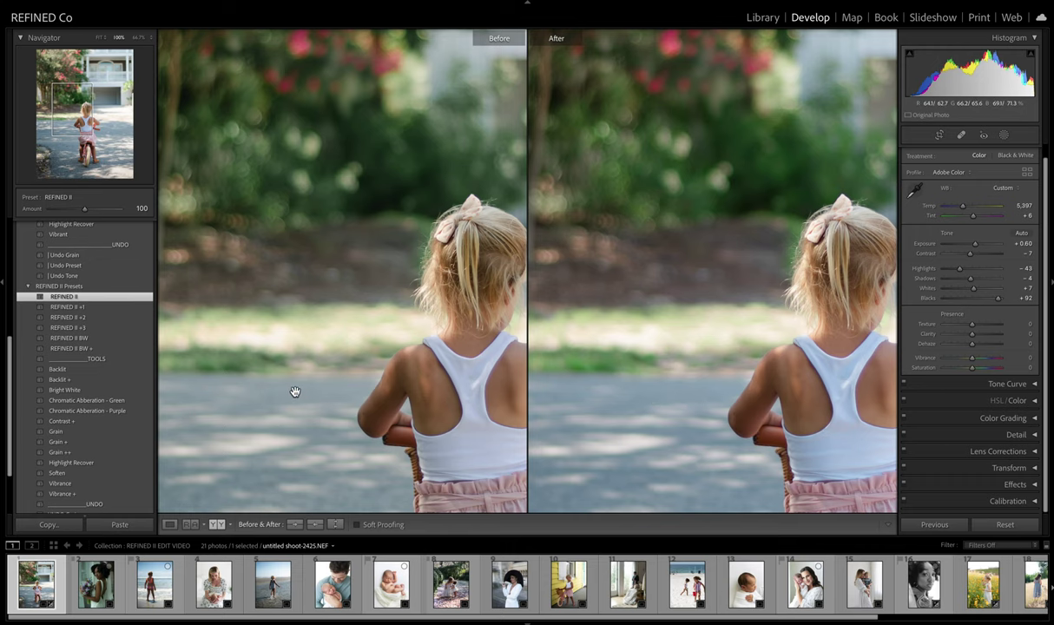
{"action": "left_click_drag", "start_coordinate": [635, 169], "coordinate": [636, 306]}
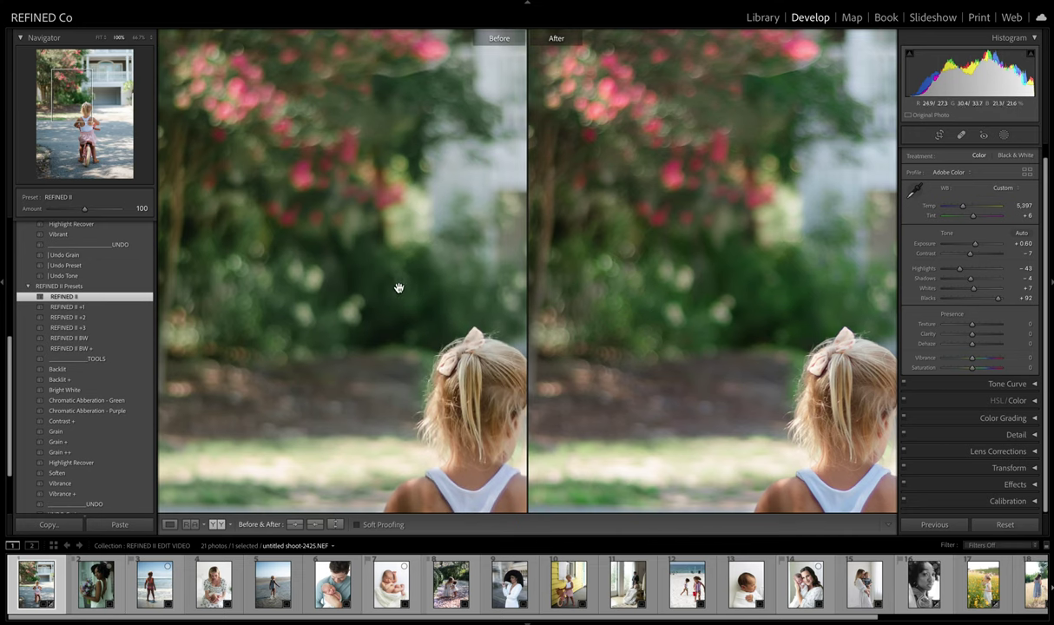
{"action": "left_click", "coordinate": [384, 325]}
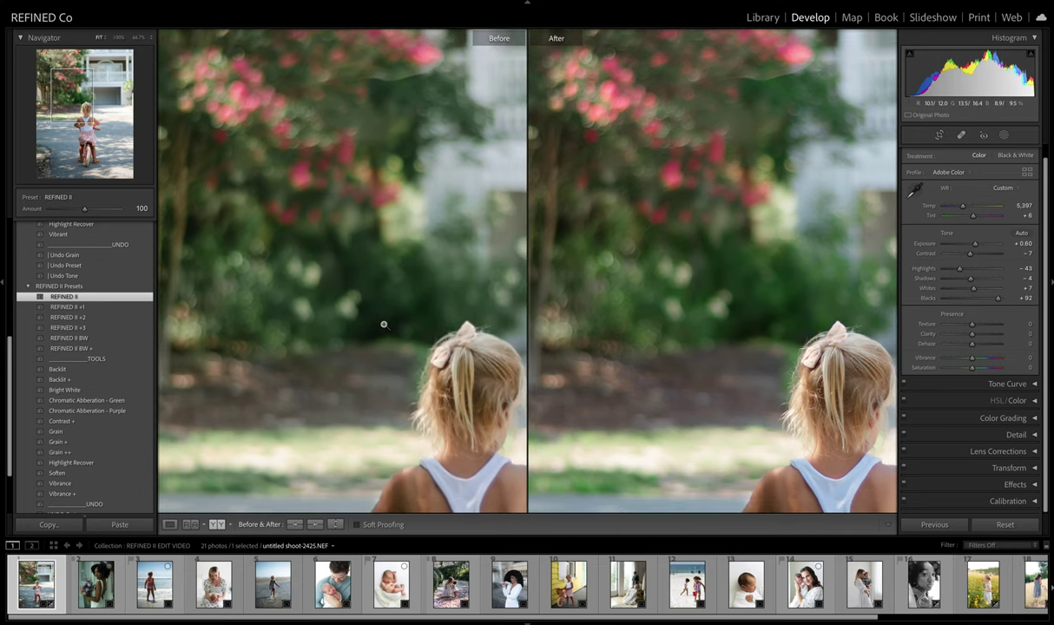
{"action": "left_click", "coordinate": [254, 390]}
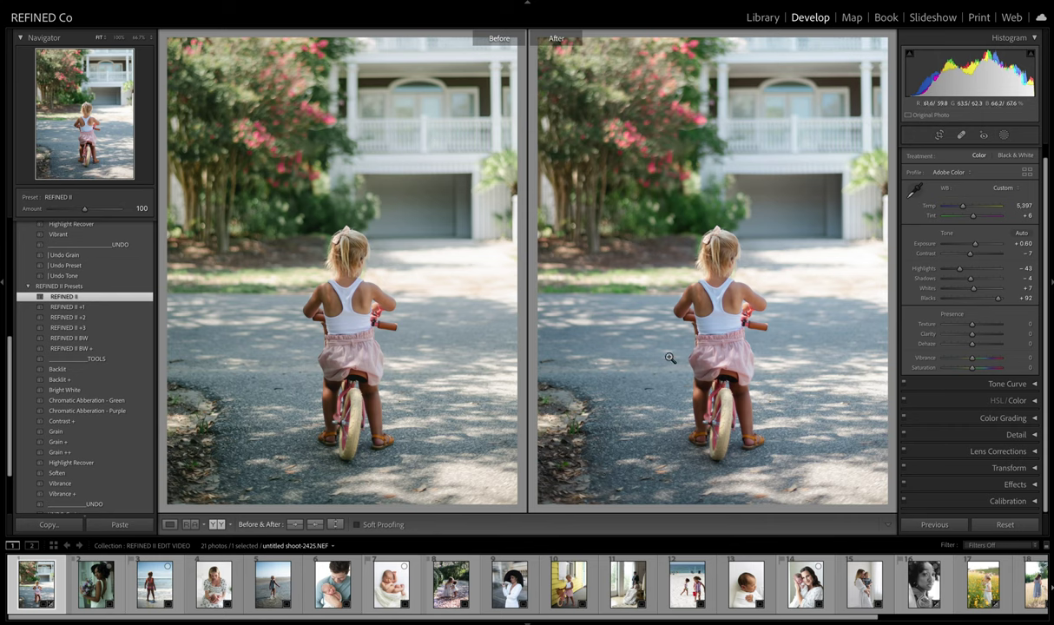
{"action": "left_click", "coordinate": [70, 483]}
{"action": "left_click", "coordinate": [72, 495]}
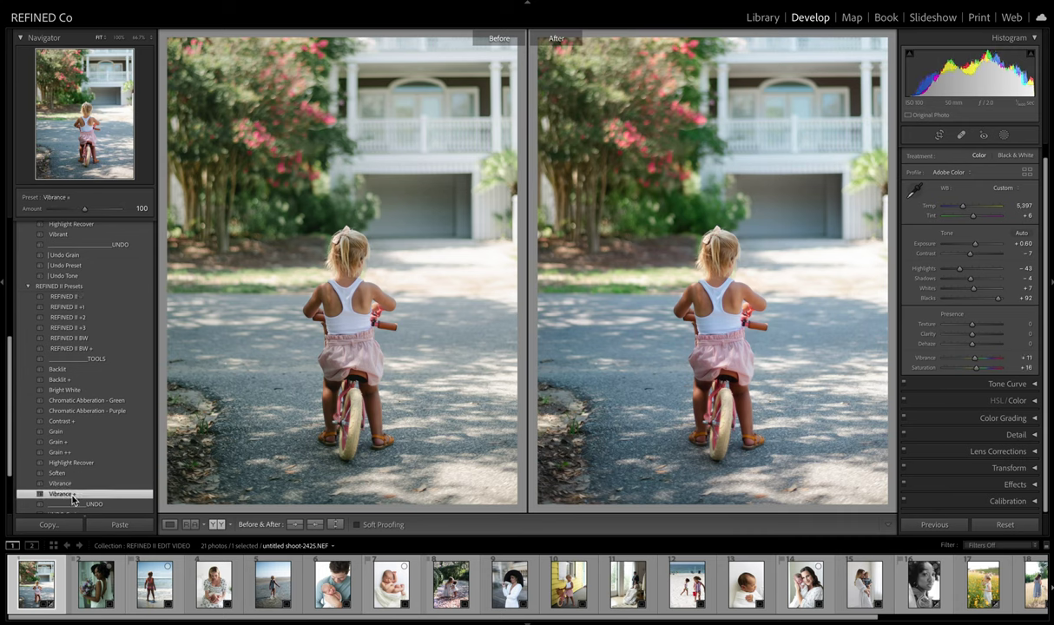
{"action": "key", "text": "ctrl+z"}
{"action": "key", "text": "ctrl+z"}
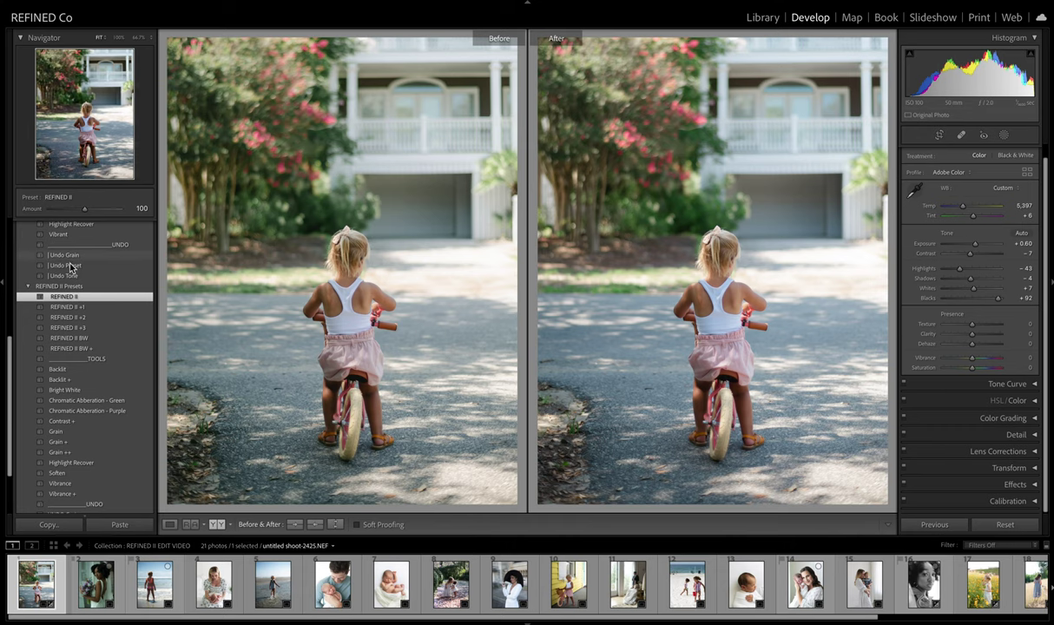
{"action": "scroll", "coordinate": [74, 261], "scroll_direction": "up", "scroll_amount": 4}
{"action": "scroll", "coordinate": [77, 251], "scroll_direction": "up", "scroll_amount": 3}
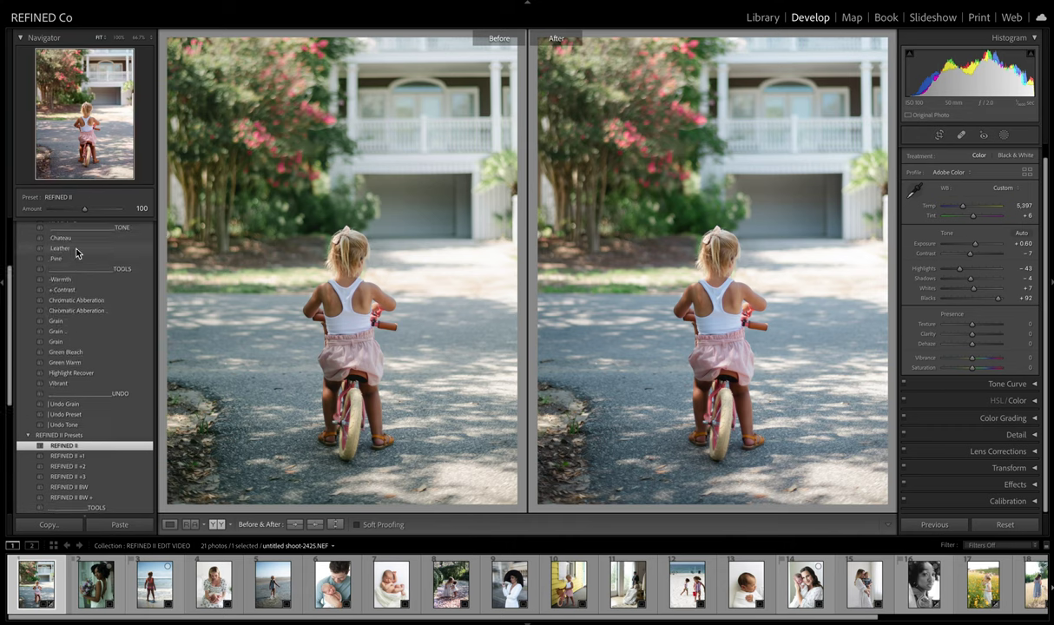
{"action": "scroll", "coordinate": [76, 253], "scroll_direction": "up", "scroll_amount": 3}
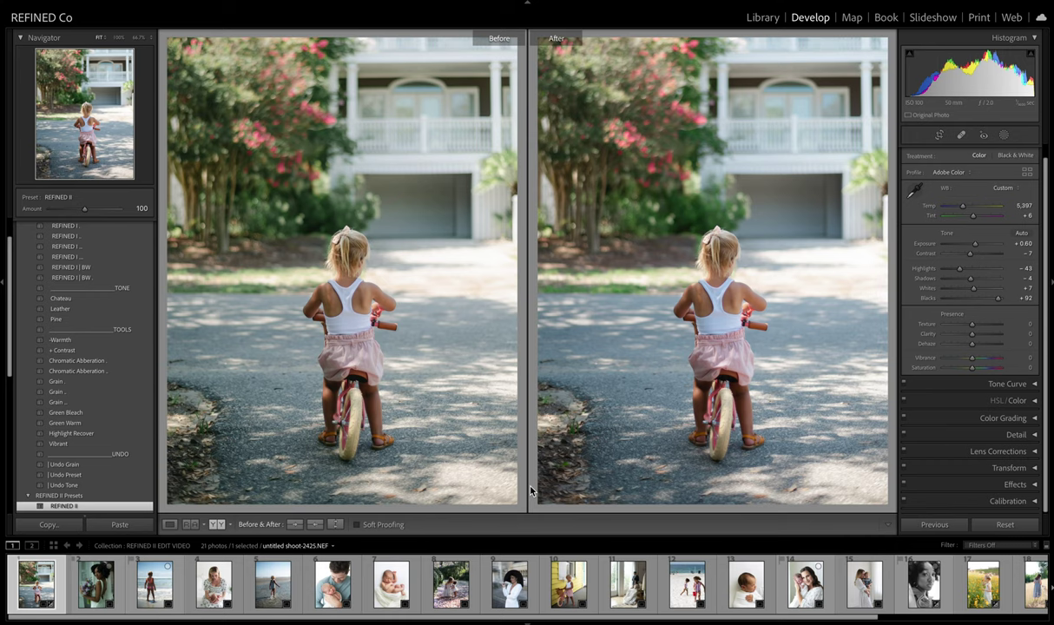
Step: Switch to the bride portrait; set Auto white balance, exposure +0.70 and temperature 6,073
{"action": "left_click", "coordinate": [95, 597]}
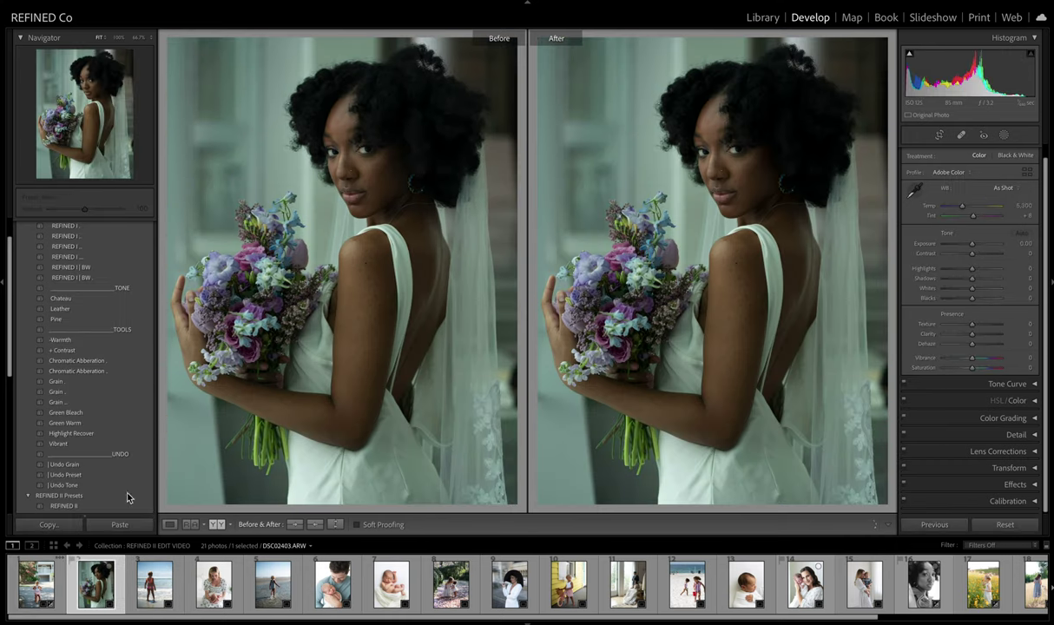
{"action": "left_click", "coordinate": [1003, 188]}
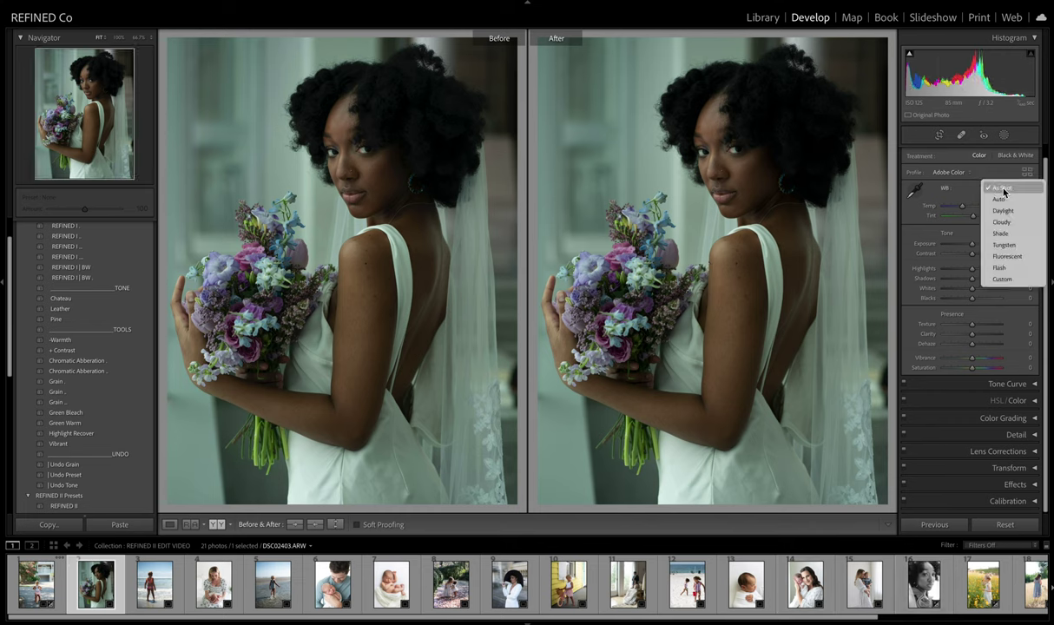
{"action": "left_click", "coordinate": [1000, 201]}
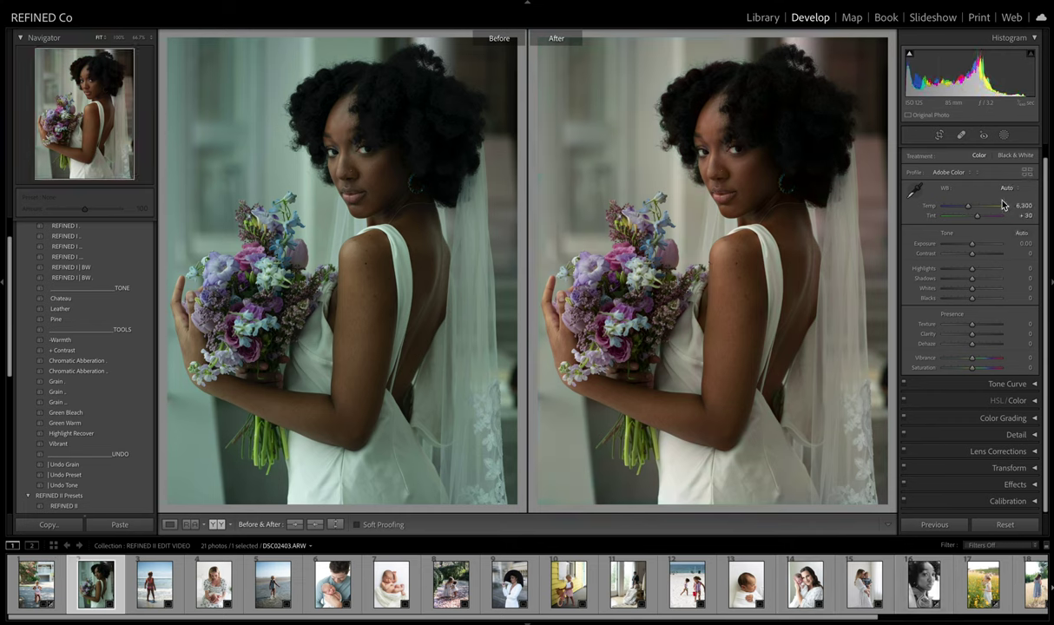
{"action": "left_click_drag", "start_coordinate": [971, 248], "coordinate": [975, 247]}
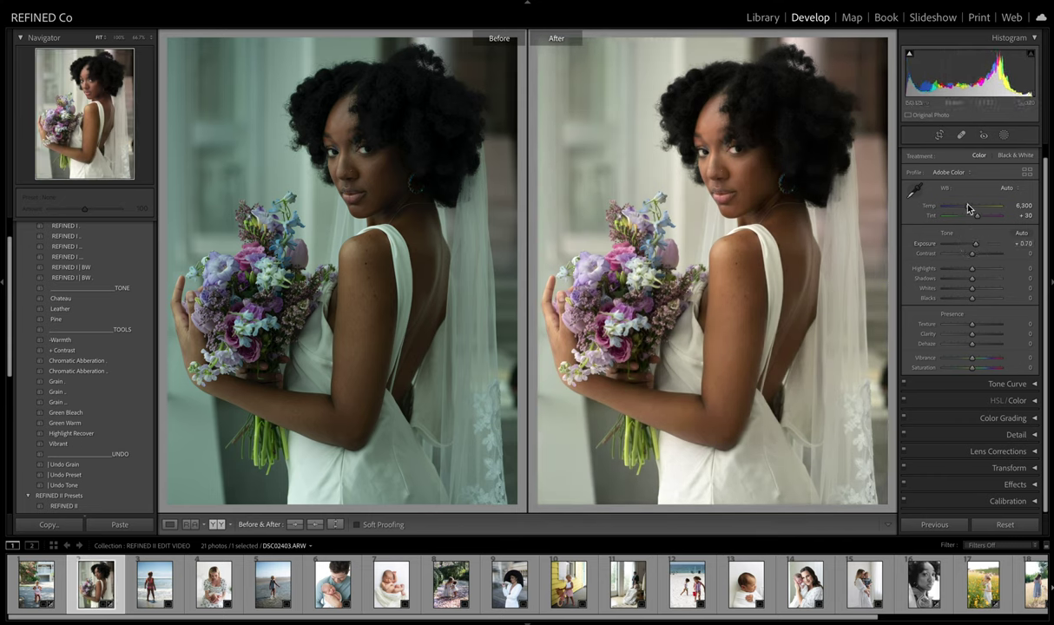
{"action": "left_click_drag", "start_coordinate": [971, 207], "coordinate": [969, 208]}
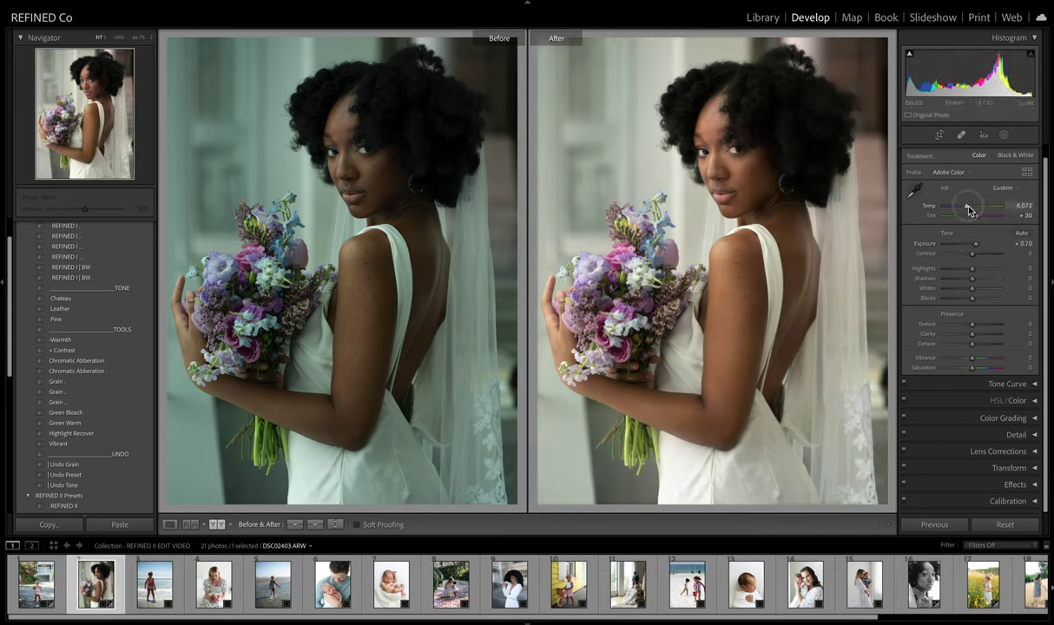
Step: Copy REFINED I onto the Before side, then swap the After side to REFINED II
{"action": "left_click", "coordinate": [315, 524]}
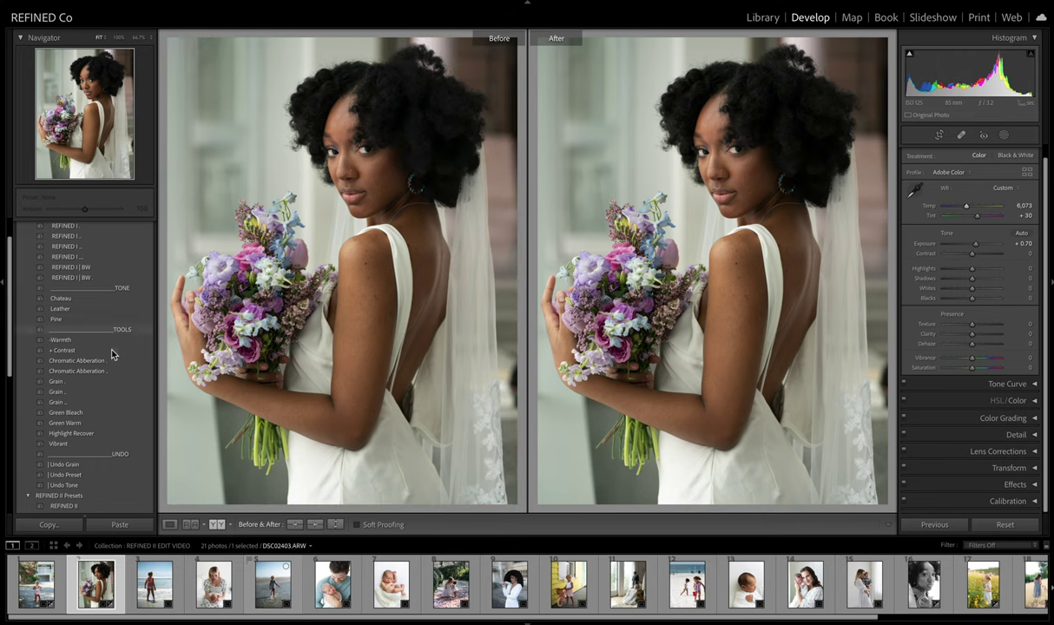
{"action": "scroll", "coordinate": [110, 353], "scroll_direction": "up", "scroll_amount": 2}
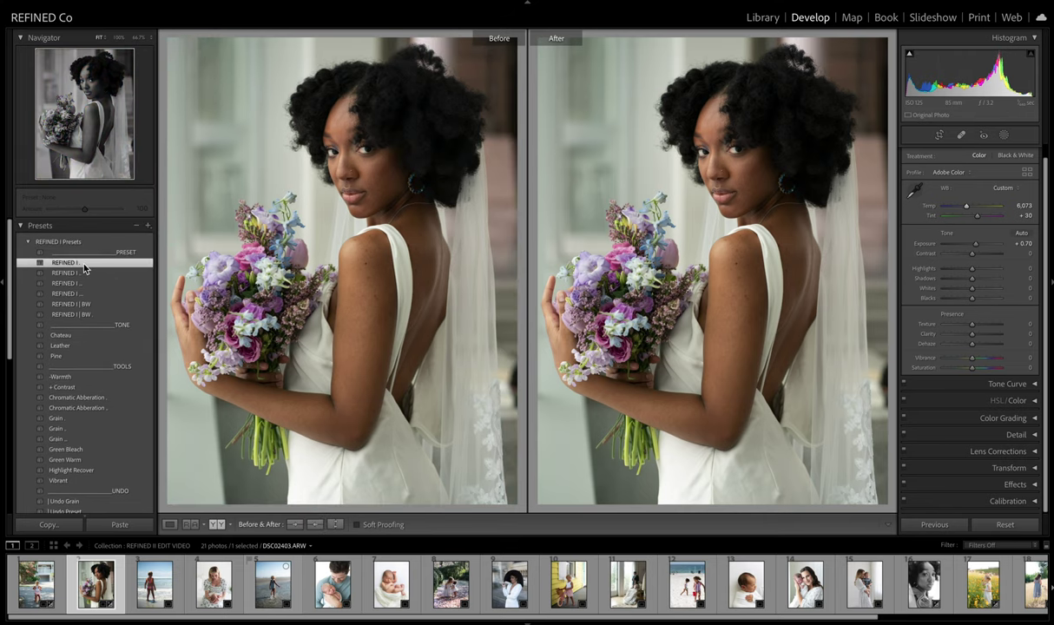
{"action": "left_click", "coordinate": [83, 267]}
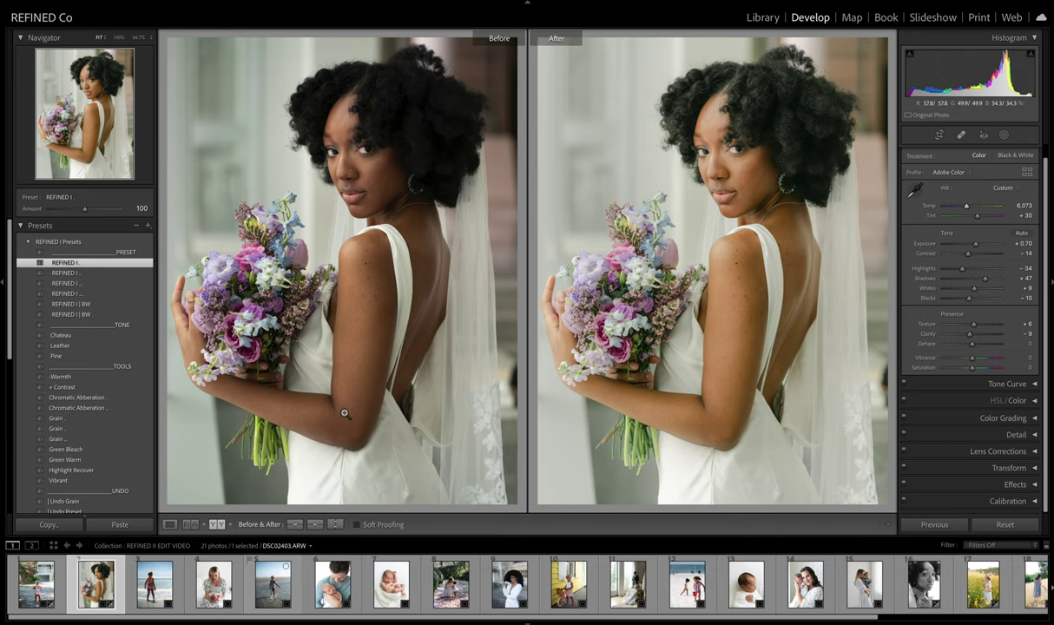
{"action": "key", "text": "ctrl+alt+shift+Left"}
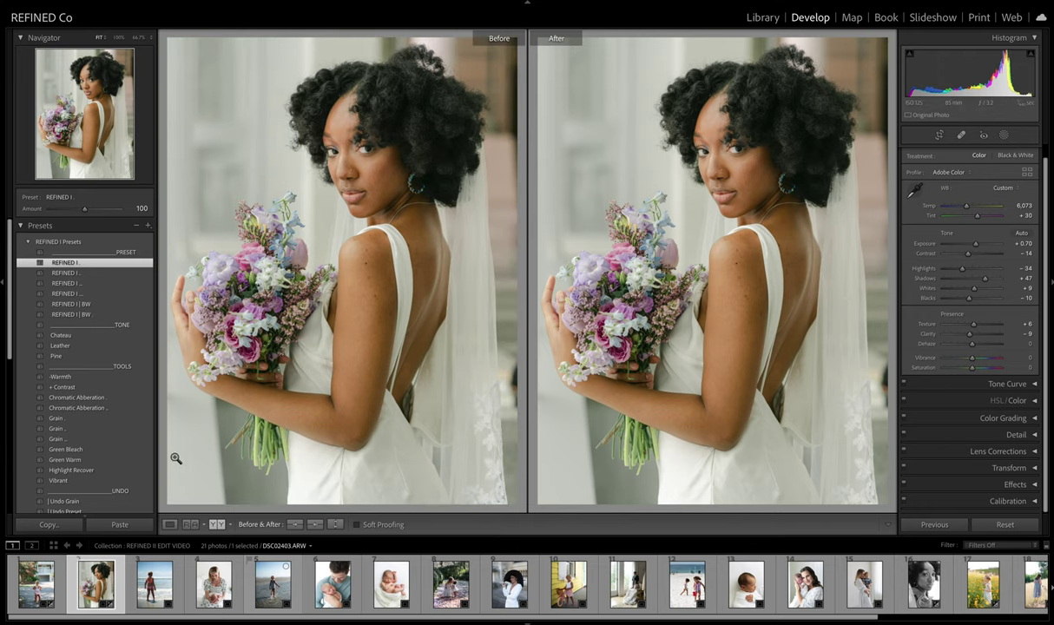
{"action": "scroll", "coordinate": [61, 434], "scroll_direction": "down", "scroll_amount": 3}
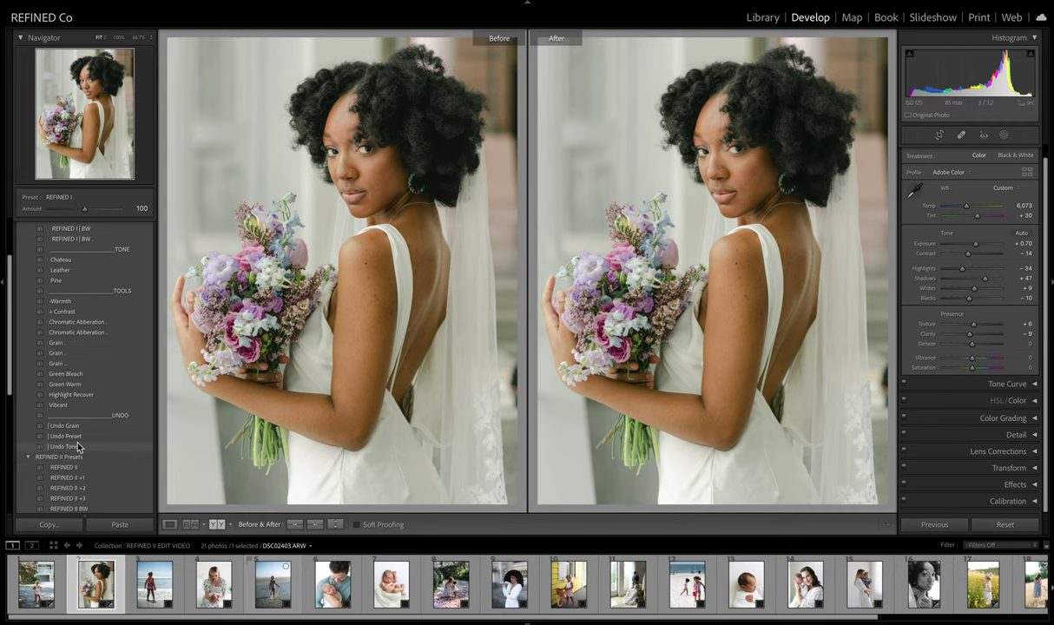
{"action": "left_click", "coordinate": [71, 436]}
{"action": "scroll", "coordinate": [48, 406], "scroll_direction": "down", "scroll_amount": 2}
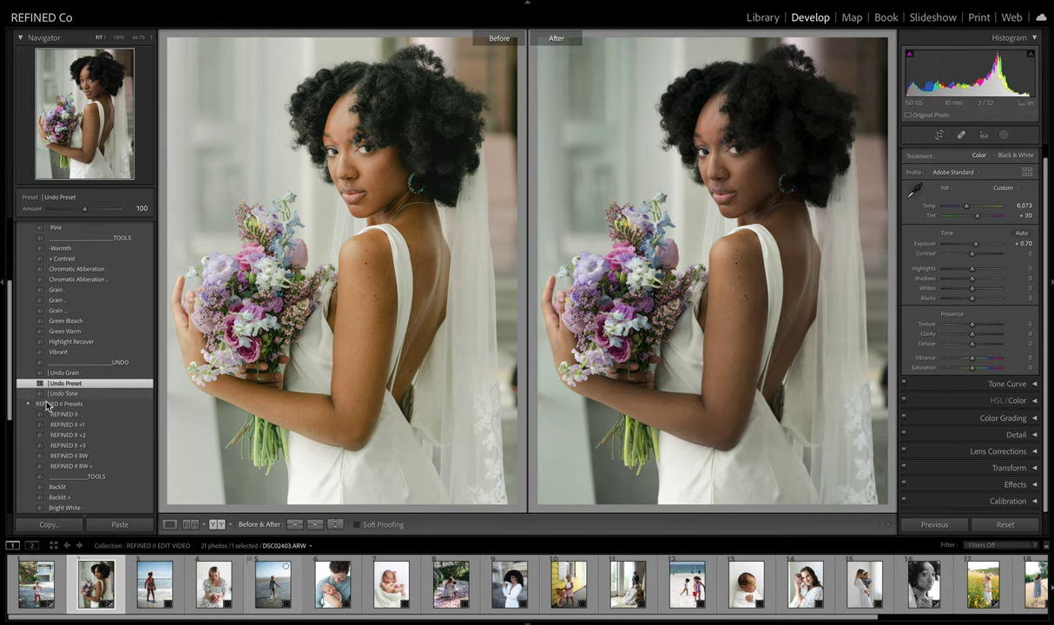
{"action": "left_click", "coordinate": [58, 414]}
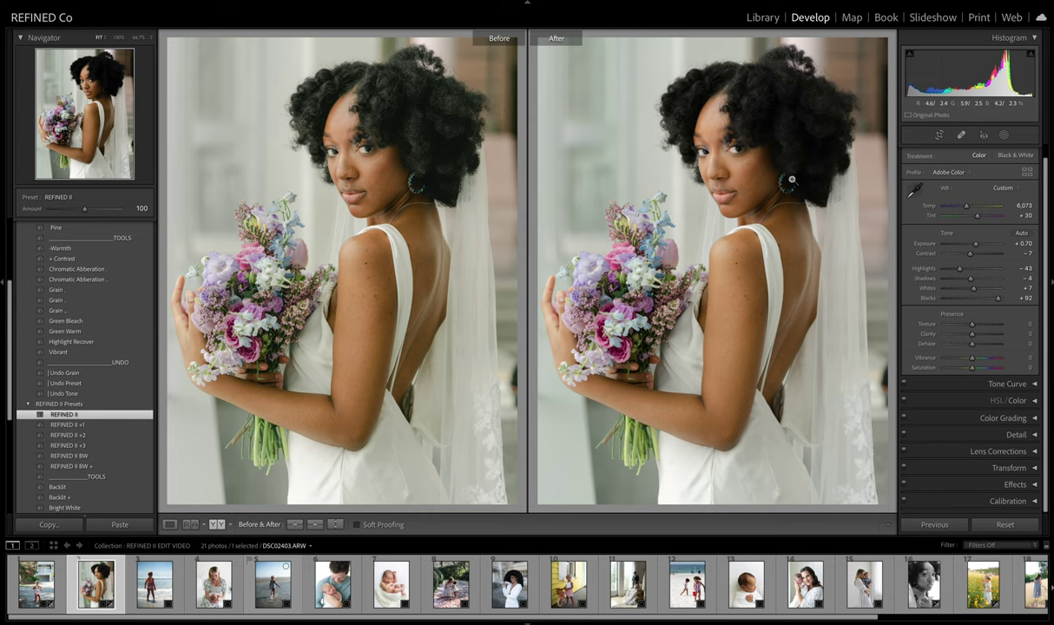
{"action": "left_click", "coordinate": [742, 141]}
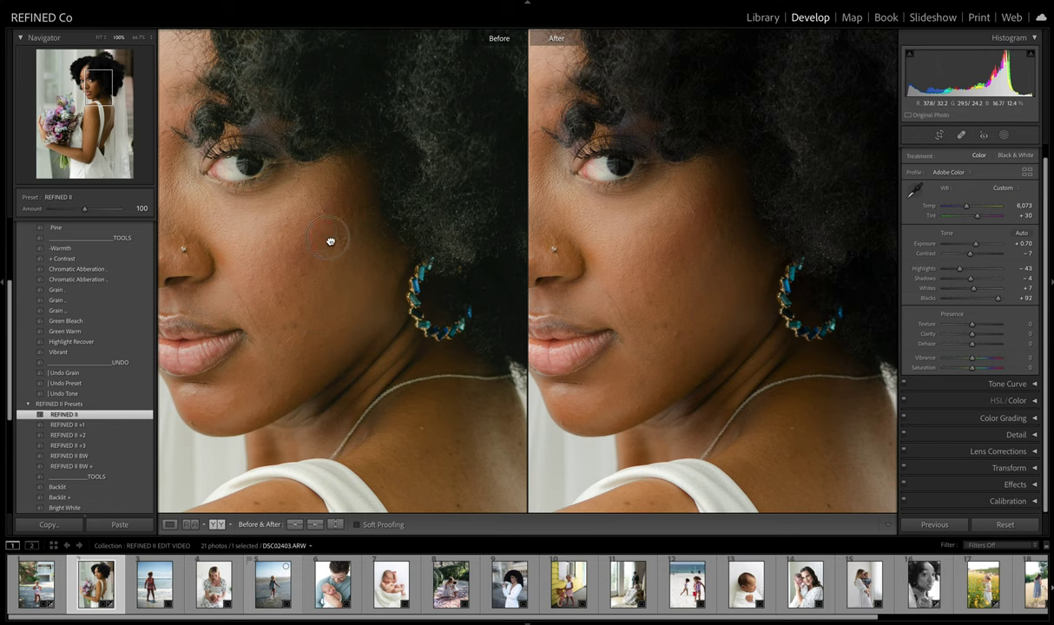
{"action": "left_click_drag", "start_coordinate": [319, 231], "coordinate": [348, 242]}
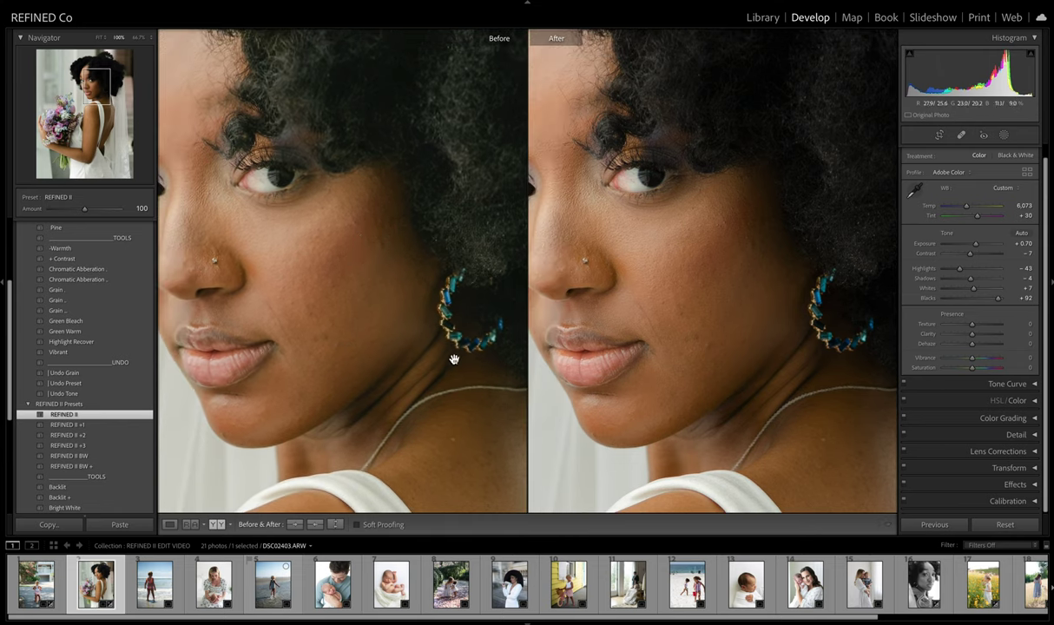
{"action": "left_click_drag", "start_coordinate": [427, 271], "coordinate": [391, 267]}
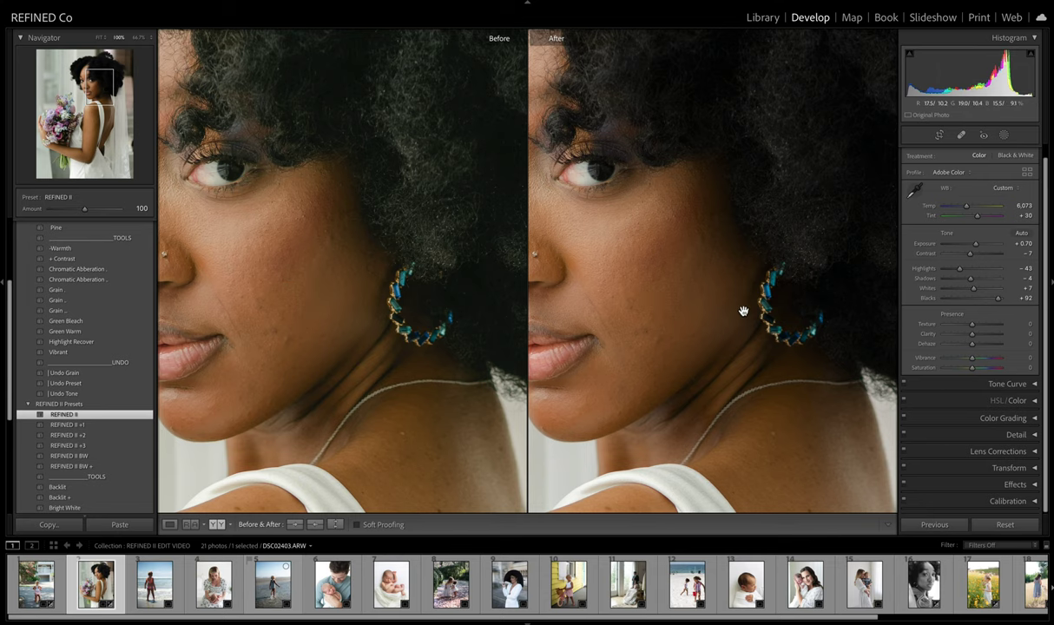
{"action": "left_click_drag", "start_coordinate": [717, 301], "coordinate": [734, 301]}
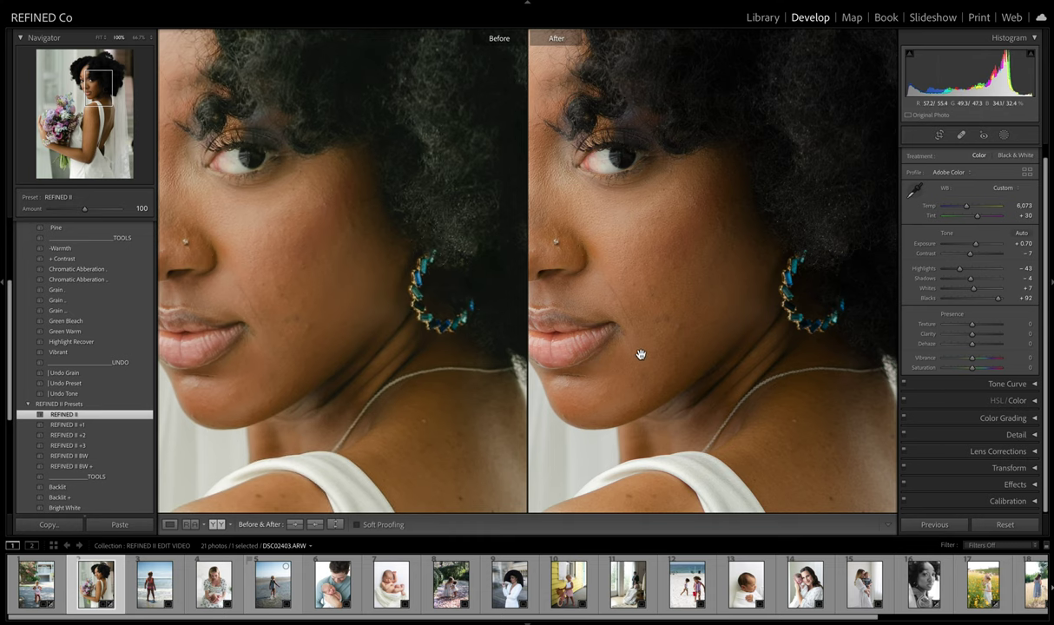
{"action": "left_click_drag", "start_coordinate": [637, 358], "coordinate": [682, 358]}
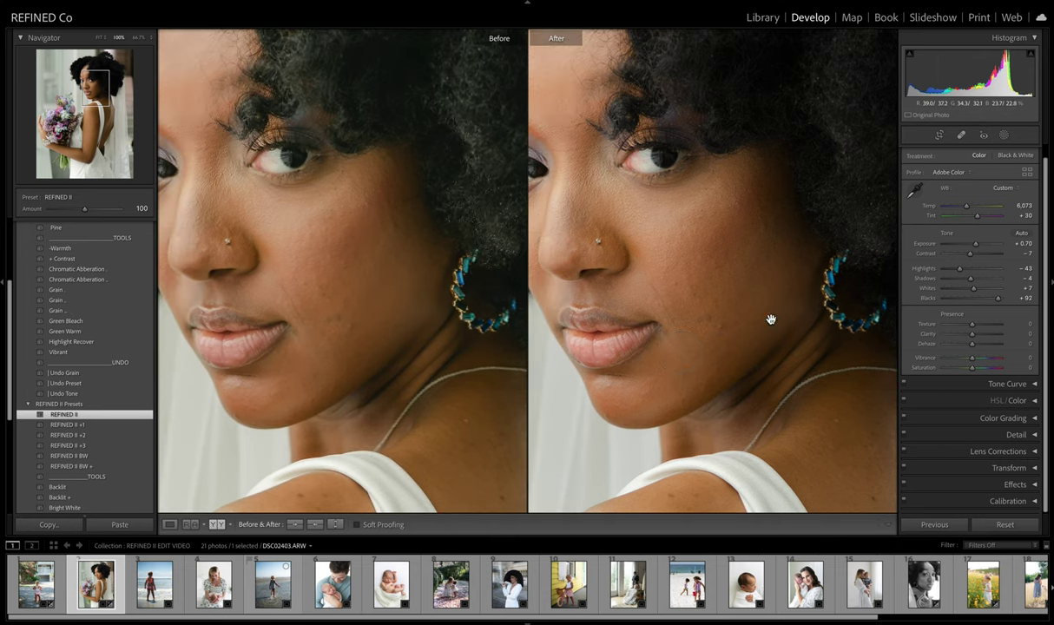
{"action": "left_click_drag", "start_coordinate": [719, 208], "coordinate": [722, 231]}
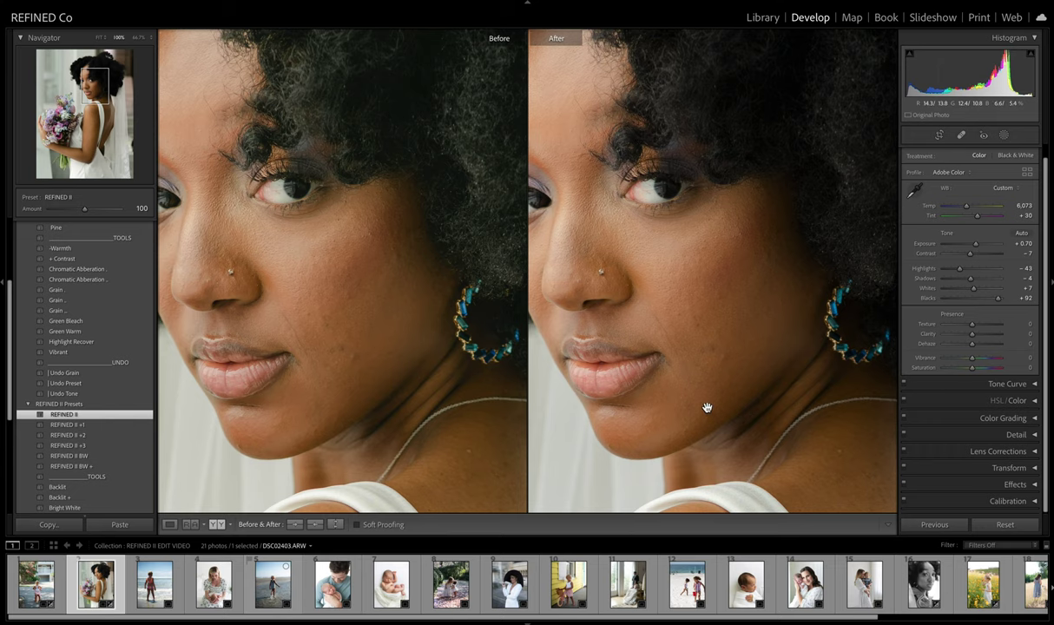
{"action": "left_click_drag", "start_coordinate": [670, 388], "coordinate": [681, 289]}
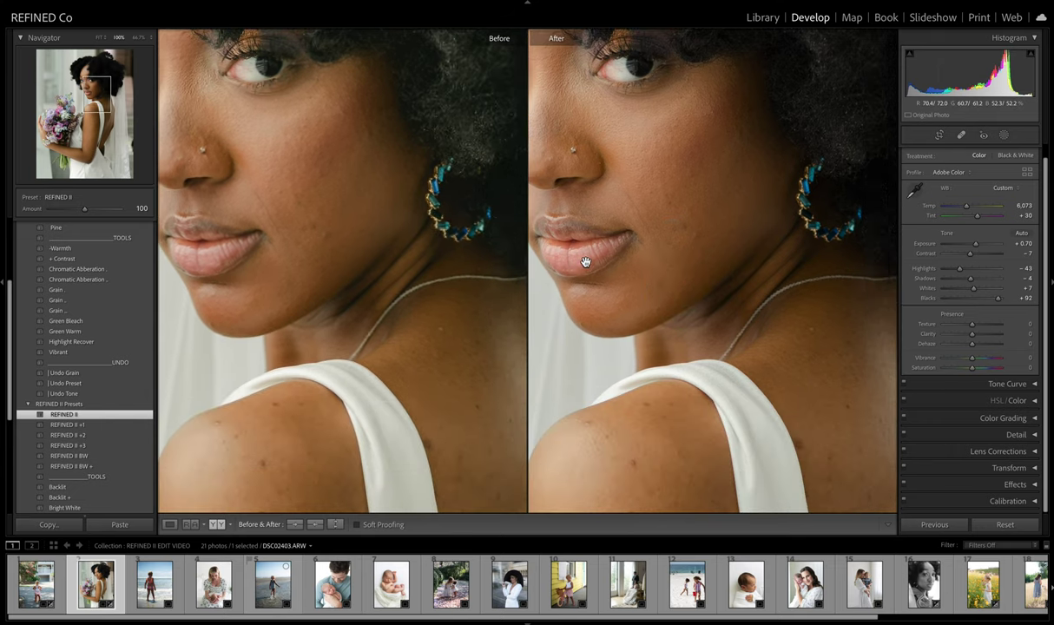
{"action": "left_click_drag", "start_coordinate": [625, 260], "coordinate": [660, 177]}
{"action": "left_click_drag", "start_coordinate": [713, 441], "coordinate": [715, 377]}
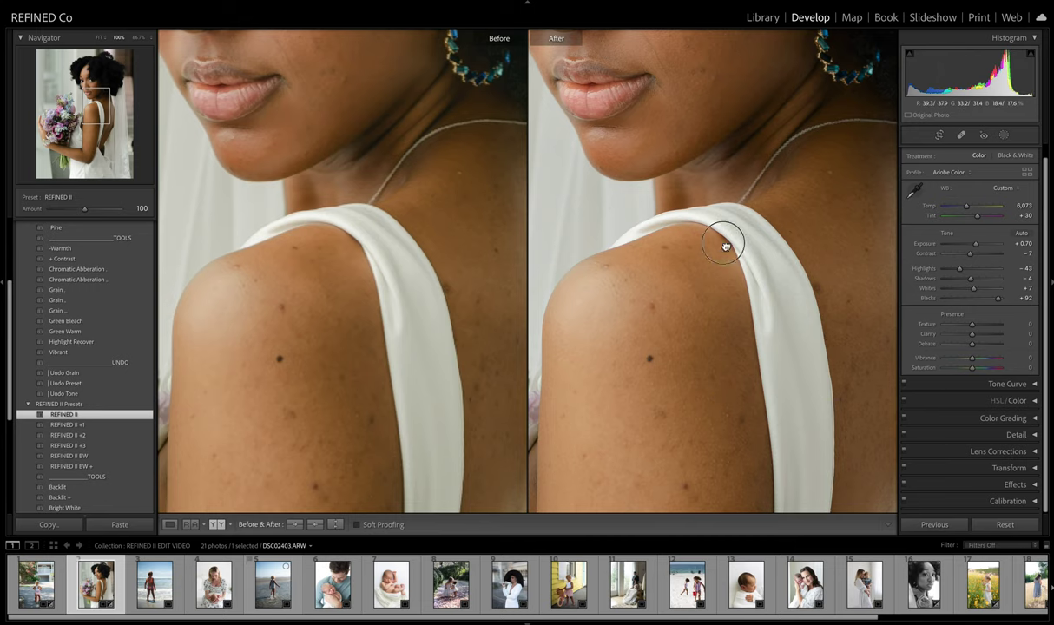
{"action": "left_click_drag", "start_coordinate": [723, 449], "coordinate": [720, 188]}
{"action": "left_click_drag", "start_coordinate": [726, 459], "coordinate": [703, 160]}
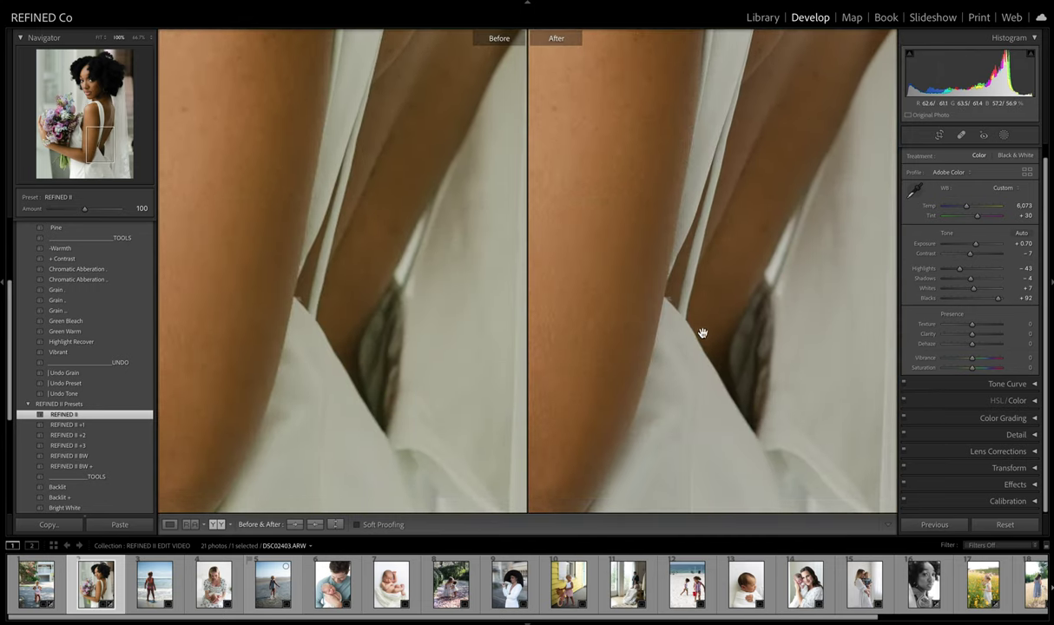
{"action": "left_click_drag", "start_coordinate": [703, 332], "coordinate": [736, 209]}
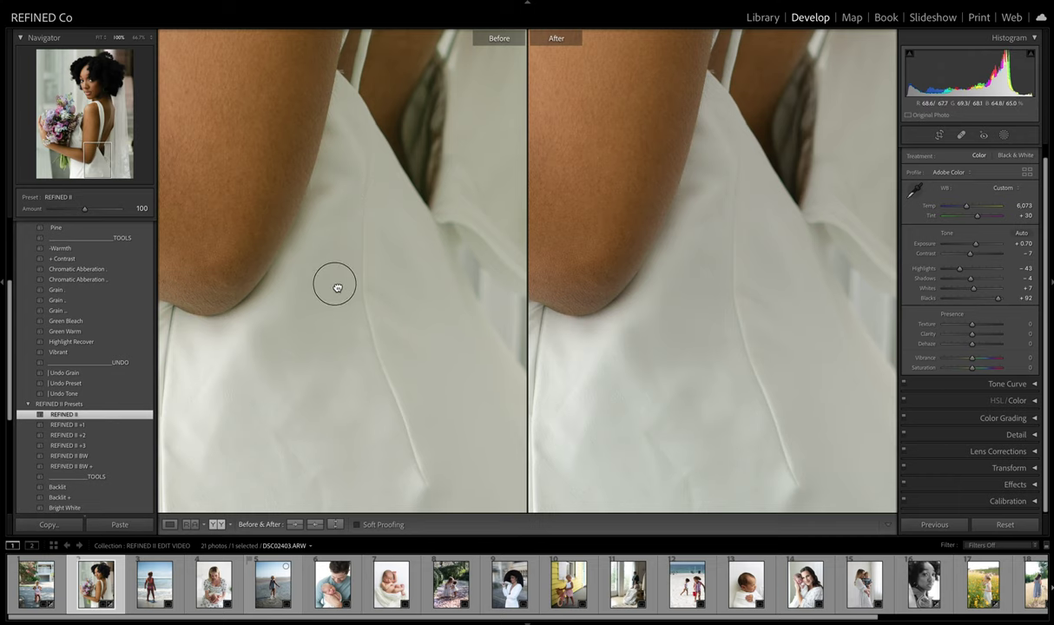
{"action": "left_click_drag", "start_coordinate": [317, 270], "coordinate": [322, 289]}
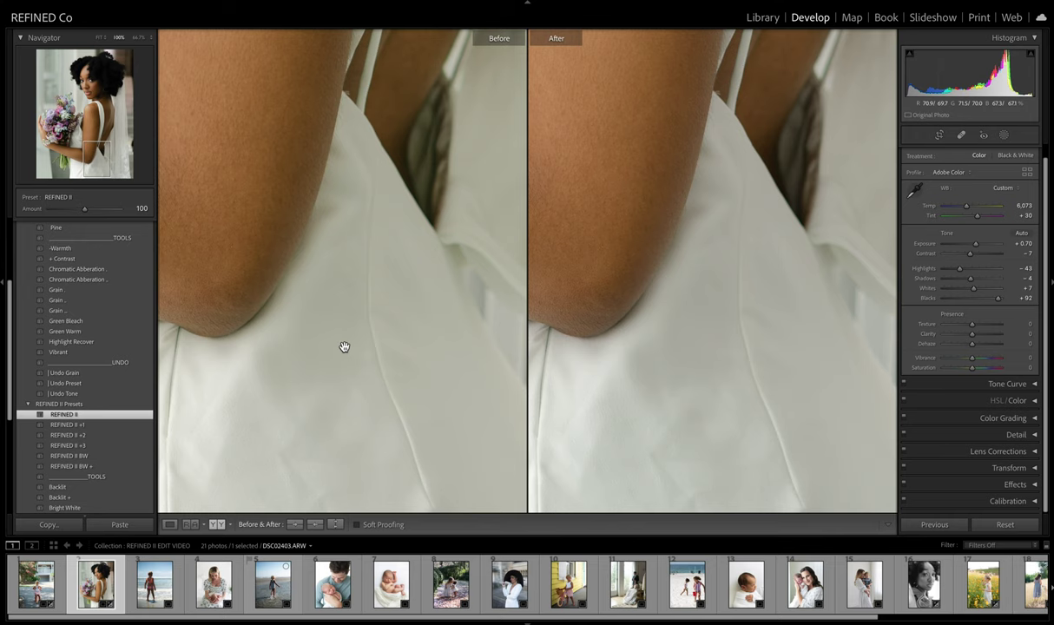
{"action": "left_click_drag", "start_coordinate": [654, 454], "coordinate": [632, 315]}
{"action": "left_click", "coordinate": [632, 315]}
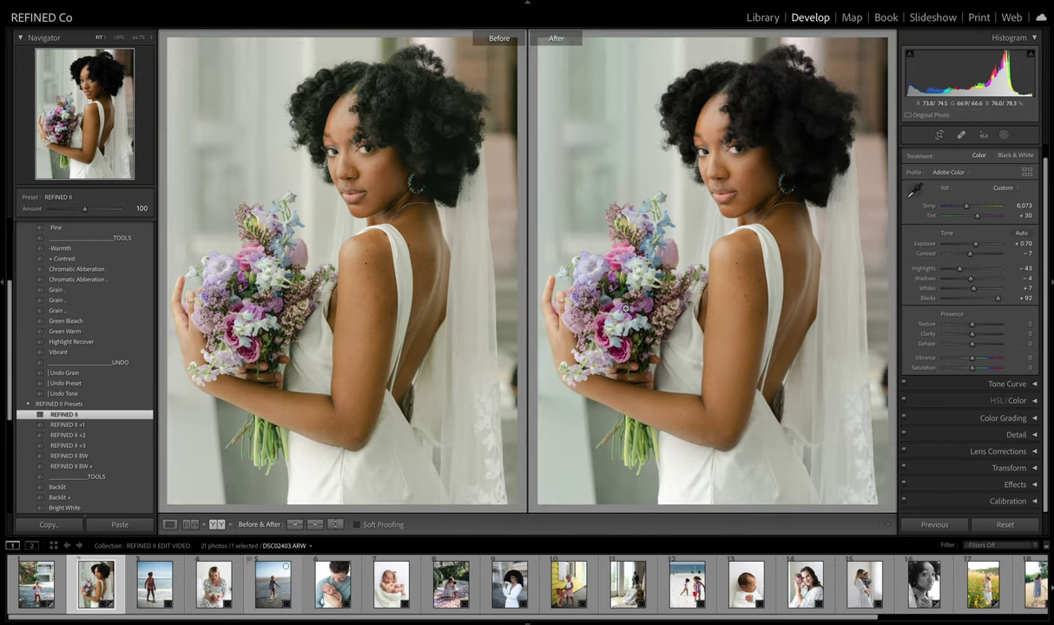
Step: Zoom both Before and After views to 100% on the bride's bouquet
{"action": "left_click", "coordinate": [623, 286]}
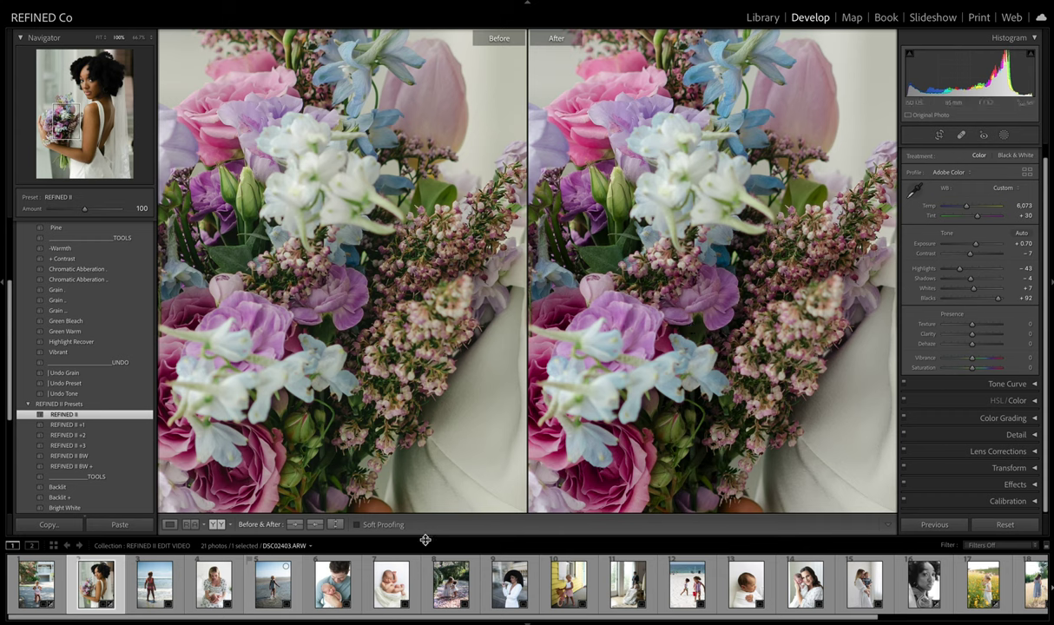
Step: Switch to the beach child photo
{"action": "left_click", "coordinate": [150, 596]}
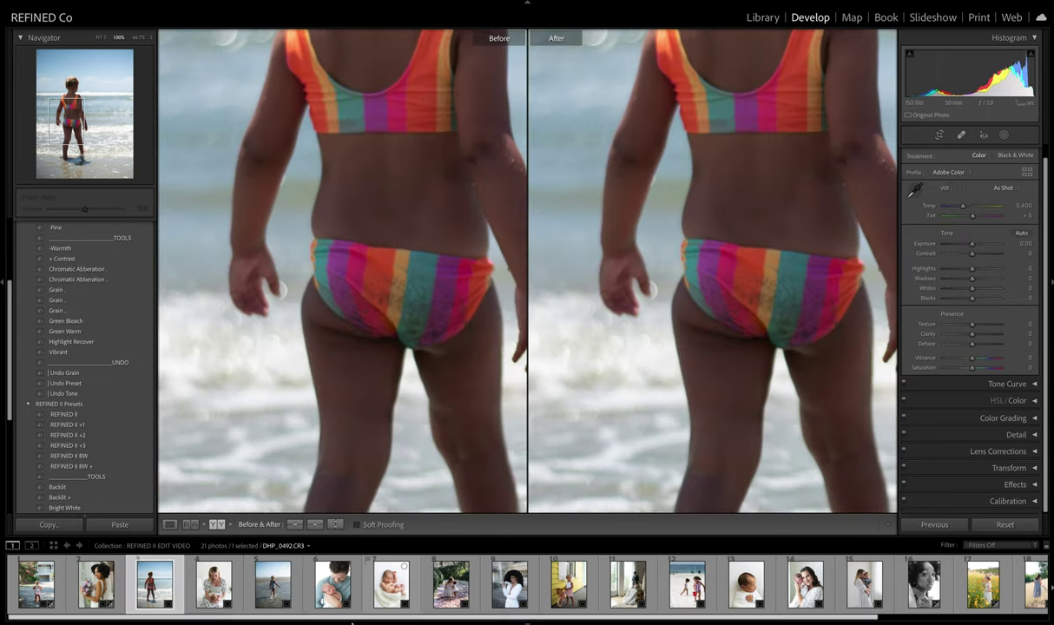
Step: Fit the beach photo in view and set Auto white balance with temperature 6,877
{"action": "left_click", "coordinate": [788, 319]}
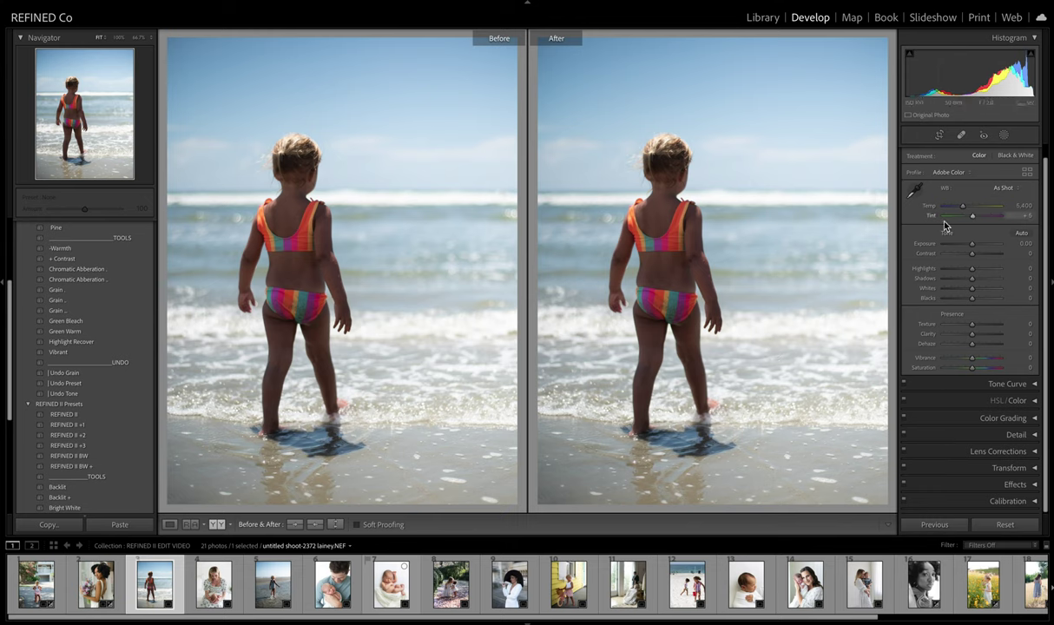
{"action": "left_click", "coordinate": [1002, 187]}
{"action": "left_click", "coordinate": [1004, 199]}
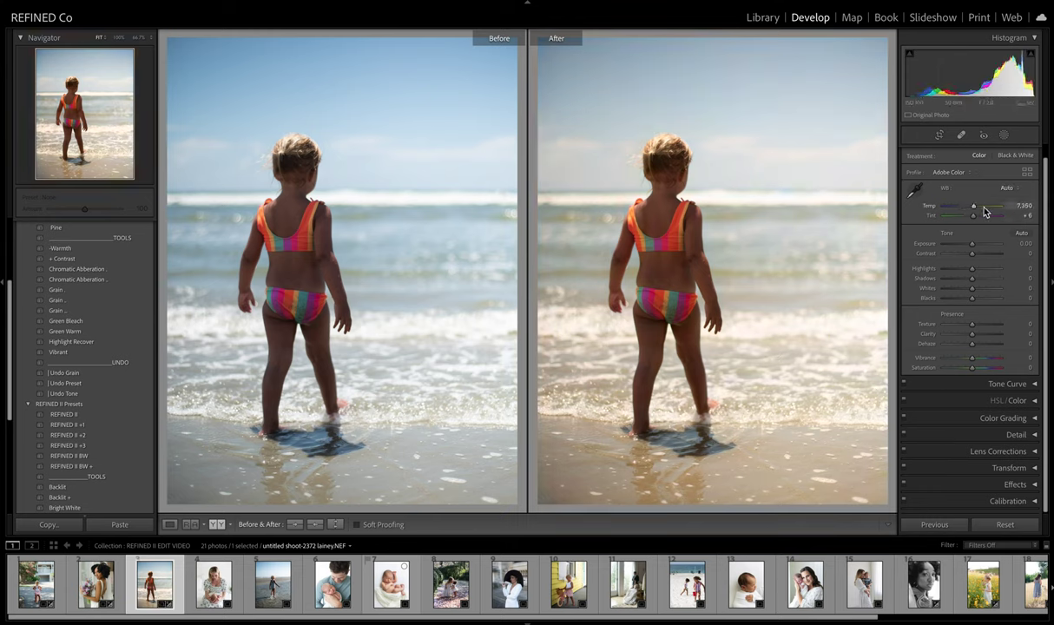
{"action": "left_click_drag", "start_coordinate": [976, 211], "coordinate": [970, 209]}
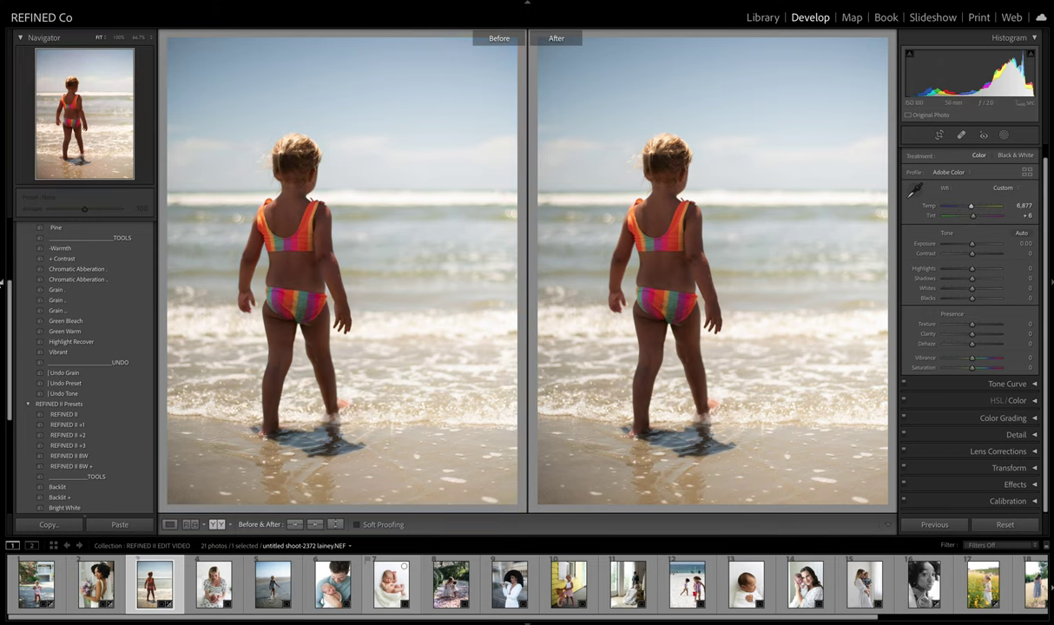
Step: Copy REFINED I to the Before side, then replace the After edit with REFINED II
{"action": "scroll", "coordinate": [83, 252], "scroll_direction": "up", "scroll_amount": 5}
{"action": "left_click", "coordinate": [83, 250]}
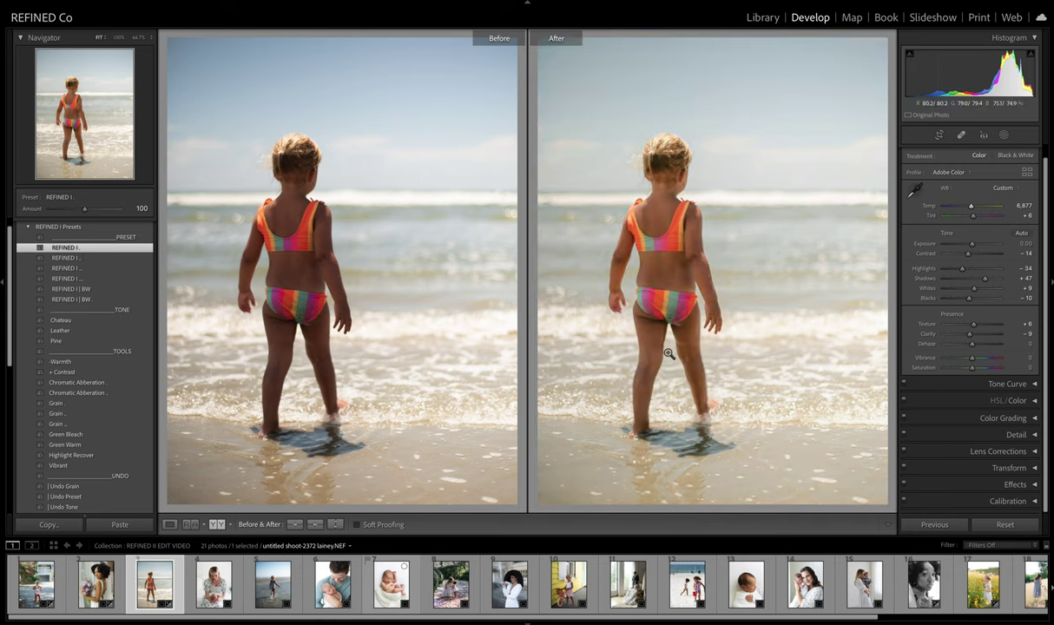
{"action": "left_click", "coordinate": [316, 525]}
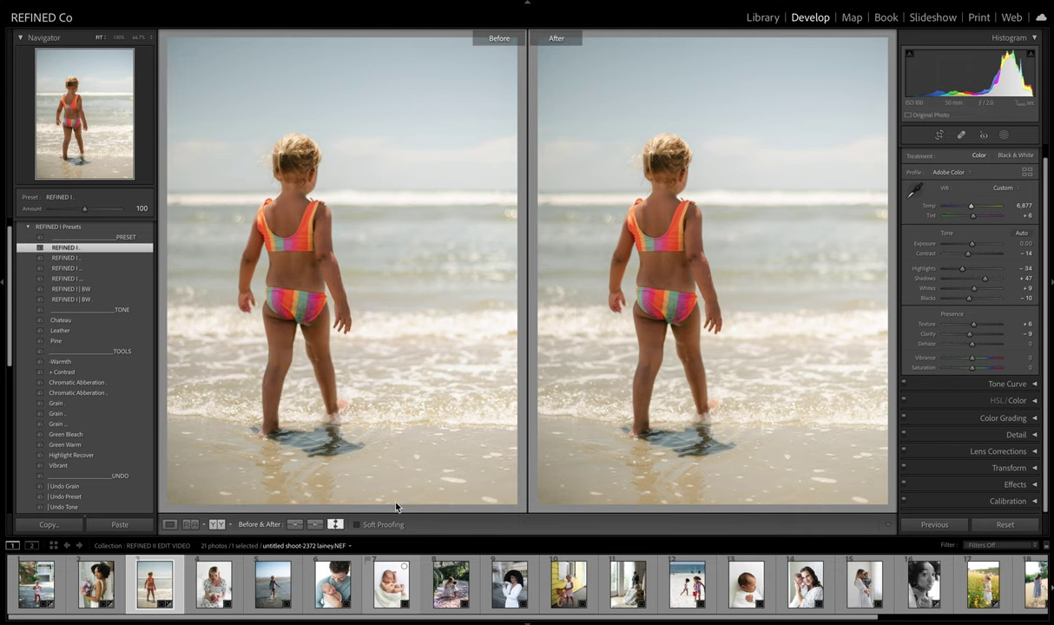
{"action": "scroll", "coordinate": [44, 434], "scroll_direction": "down", "scroll_amount": 3}
{"action": "left_click", "coordinate": [81, 428]}
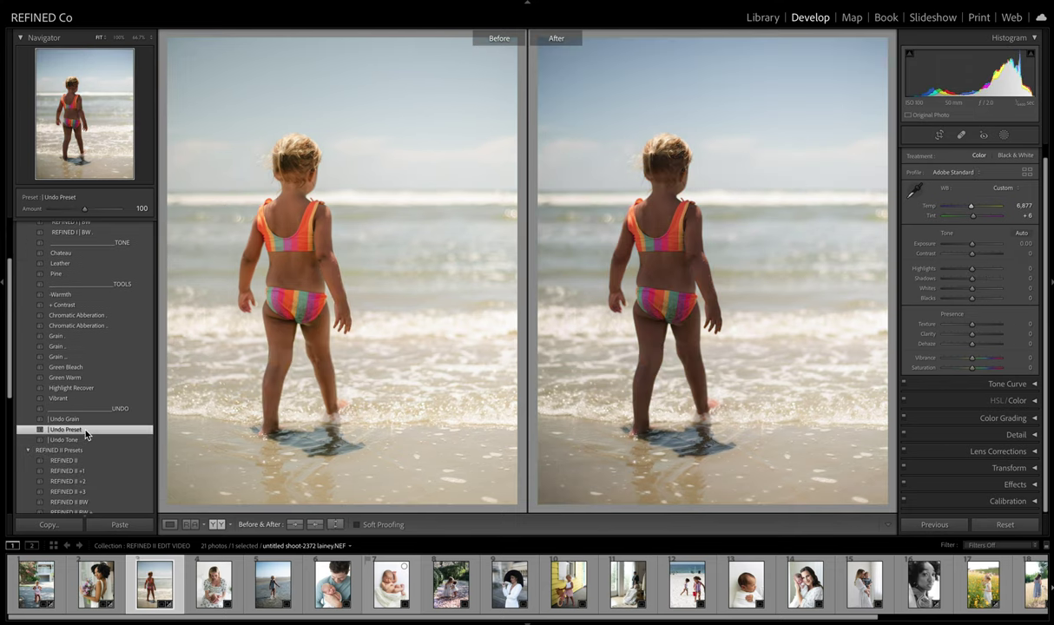
{"action": "scroll", "coordinate": [81, 407], "scroll_direction": "down", "scroll_amount": 4}
{"action": "left_click", "coordinate": [78, 370]}
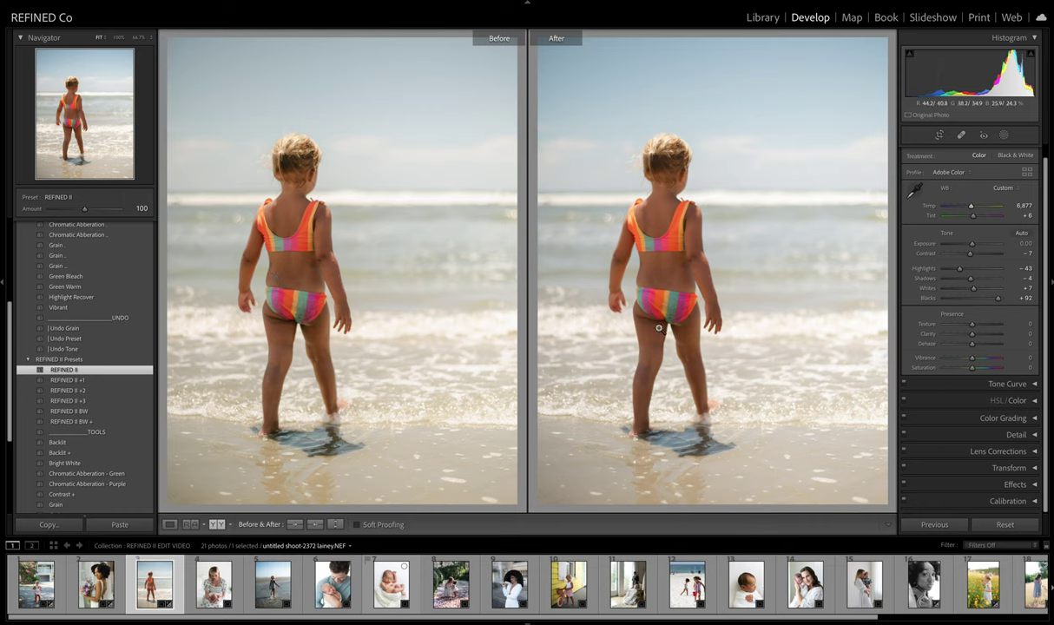
{"action": "scroll", "coordinate": [74, 456], "scroll_direction": "down", "scroll_amount": 3}
Step: Try Vibrance + (undone), then Backlit and Backlit +, returning to Backlit
{"action": "left_click", "coordinate": [74, 468]}
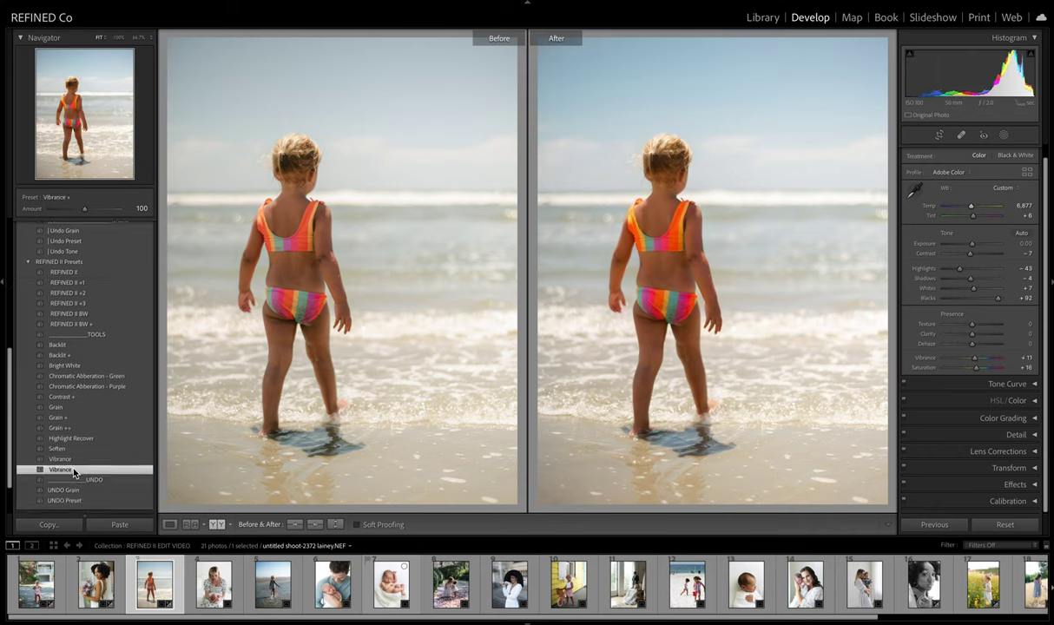
{"action": "key", "text": "ctrl+z"}
{"action": "left_click", "coordinate": [63, 346]}
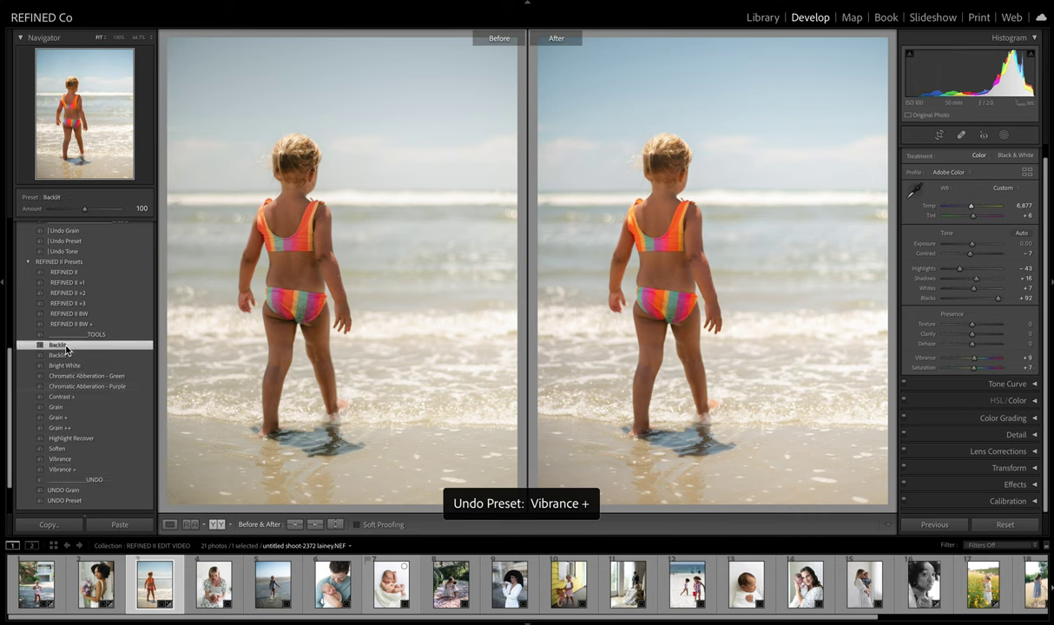
{"action": "left_click", "coordinate": [63, 356]}
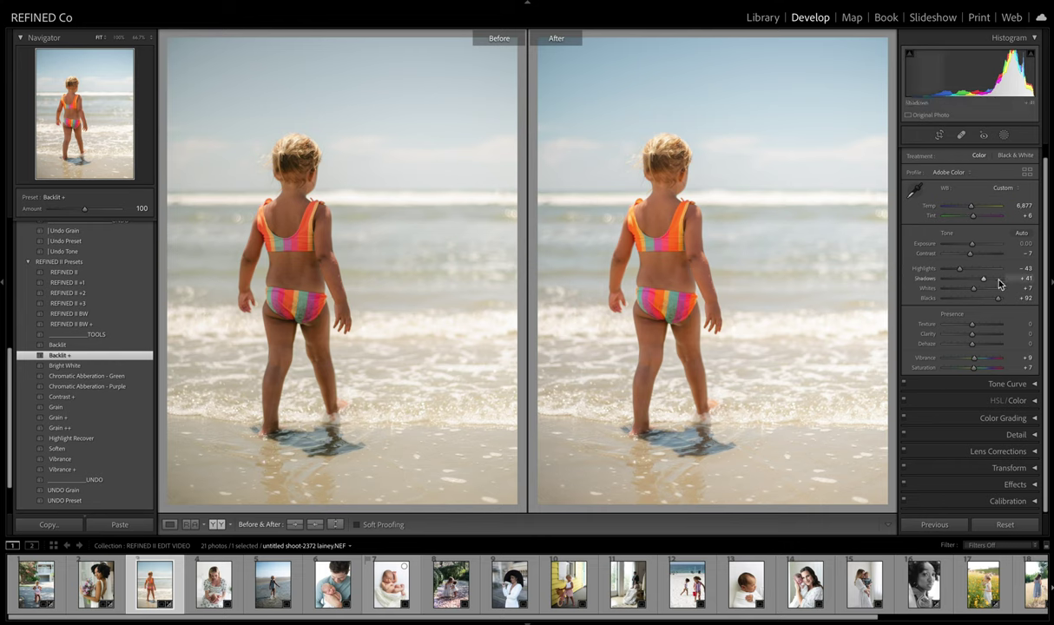
{"action": "left_click", "coordinate": [61, 344]}
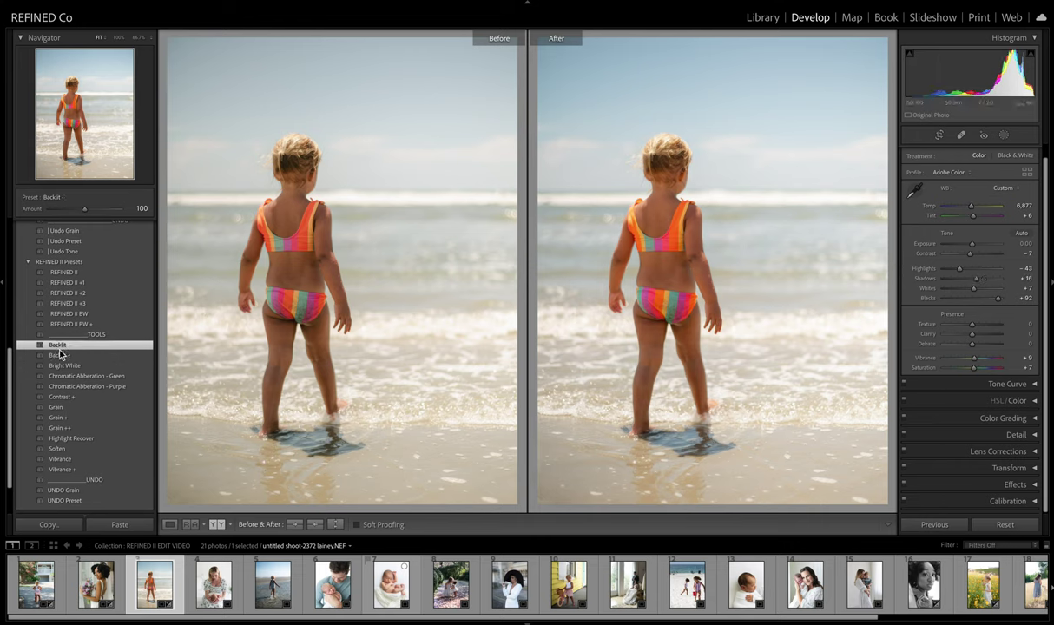
Step: Compare REFINED II, +1, +2 and +3, settling on REFINED II +2
{"action": "scroll", "coordinate": [63, 304], "scroll_direction": "up", "scroll_amount": 2}
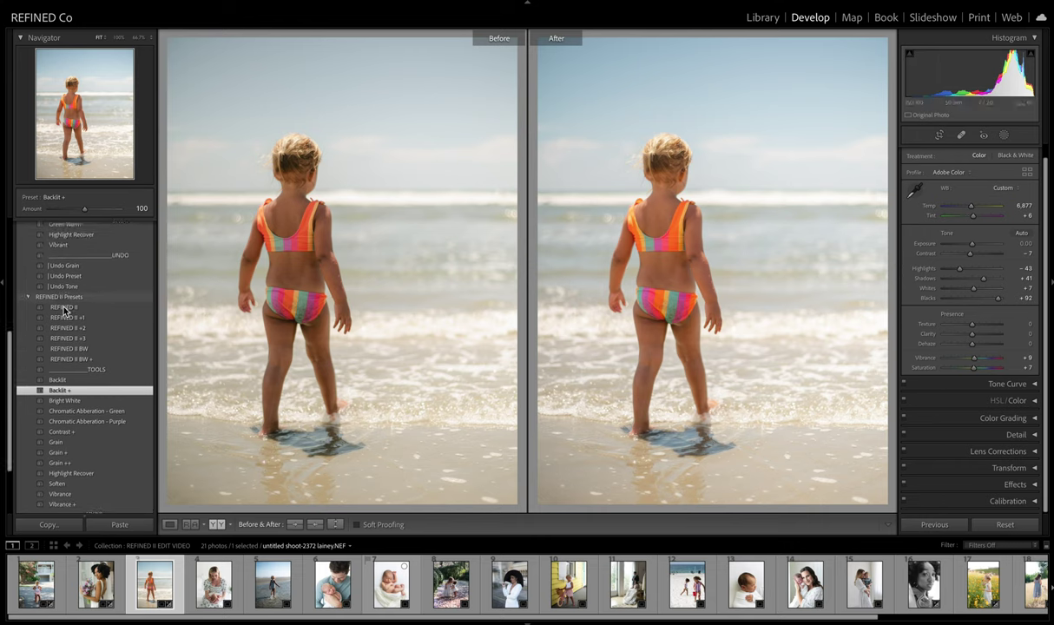
{"action": "left_click", "coordinate": [64, 309]}
{"action": "left_click", "coordinate": [70, 318]}
{"action": "left_click", "coordinate": [72, 328]}
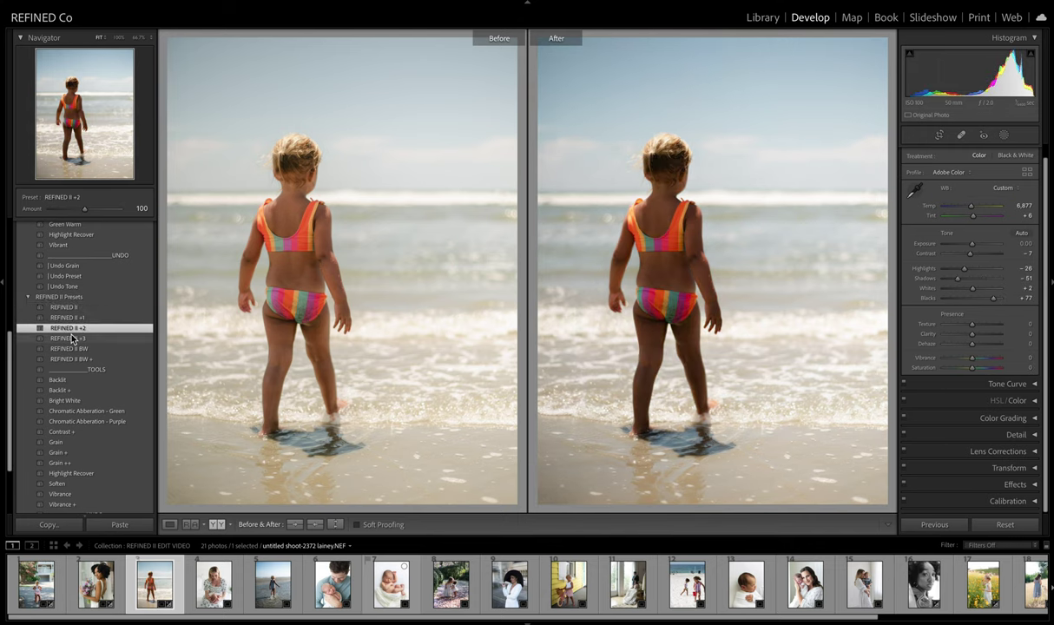
{"action": "left_click", "coordinate": [73, 339]}
{"action": "left_click", "coordinate": [71, 328]}
Step: Test a Shadows lift and Contrast +, undo both, then open the mother-and-baby photo
{"action": "left_click_drag", "start_coordinate": [958, 279], "coordinate": [970, 279]}
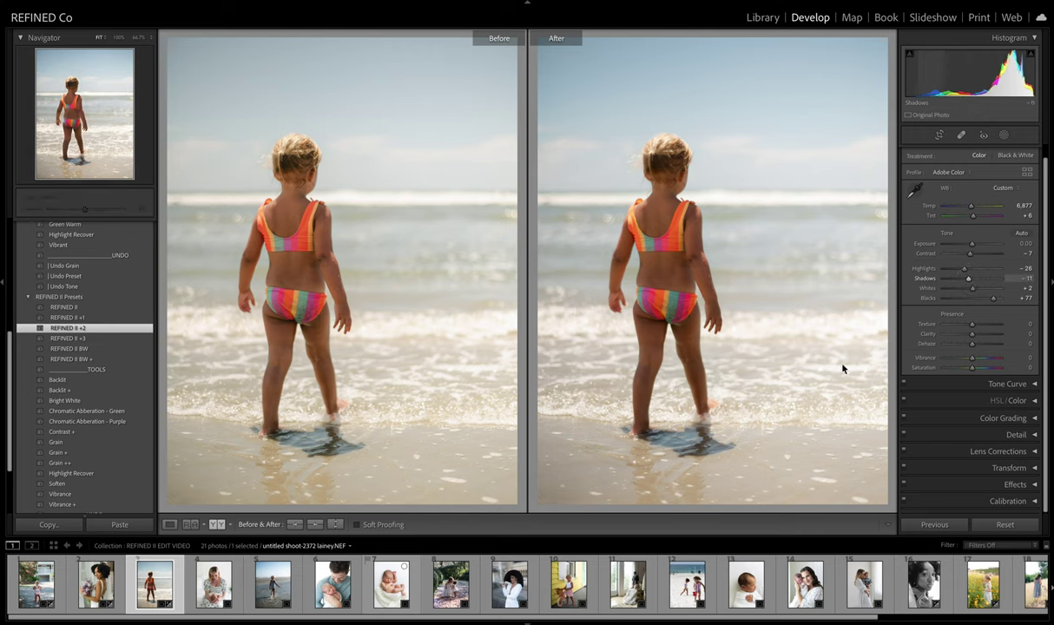
{"action": "key", "text": "ctrl+z"}
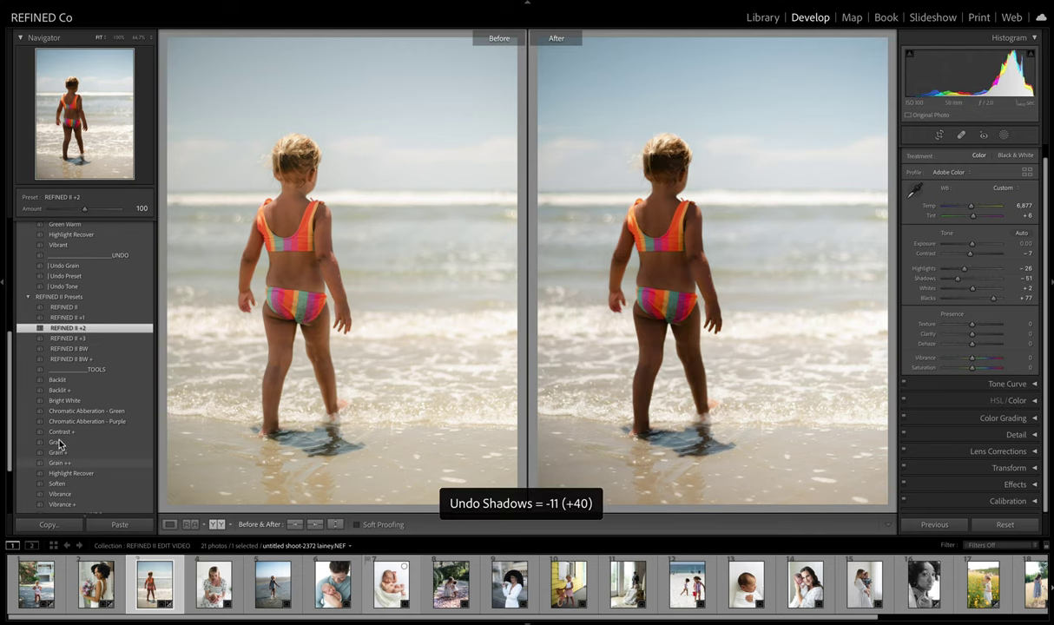
{"action": "left_click", "coordinate": [69, 433]}
{"action": "key", "text": "ctrl+z"}
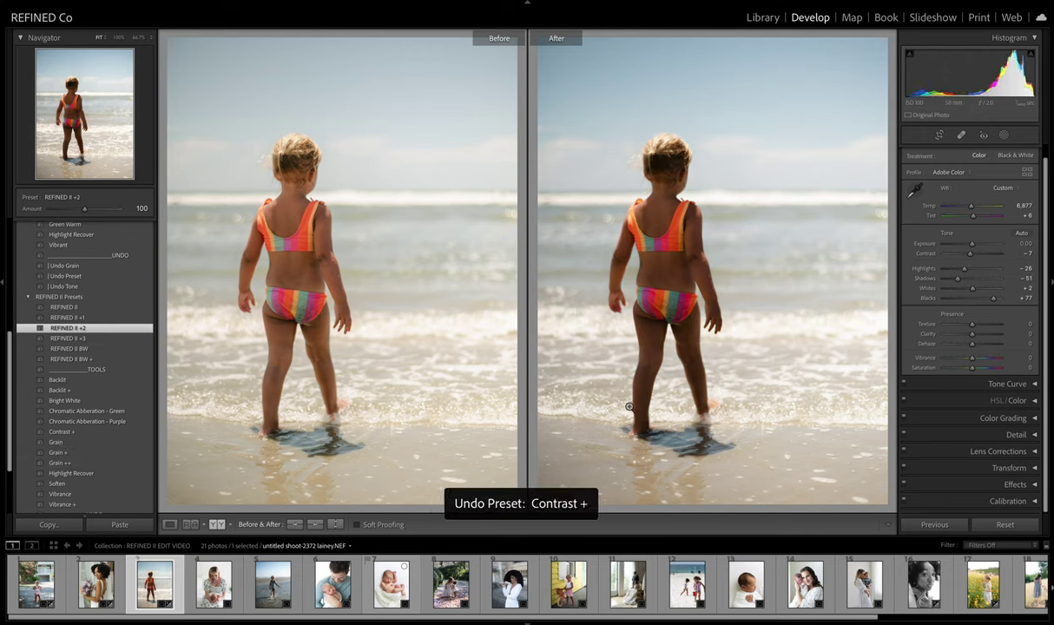
{"action": "left_click", "coordinate": [214, 584]}
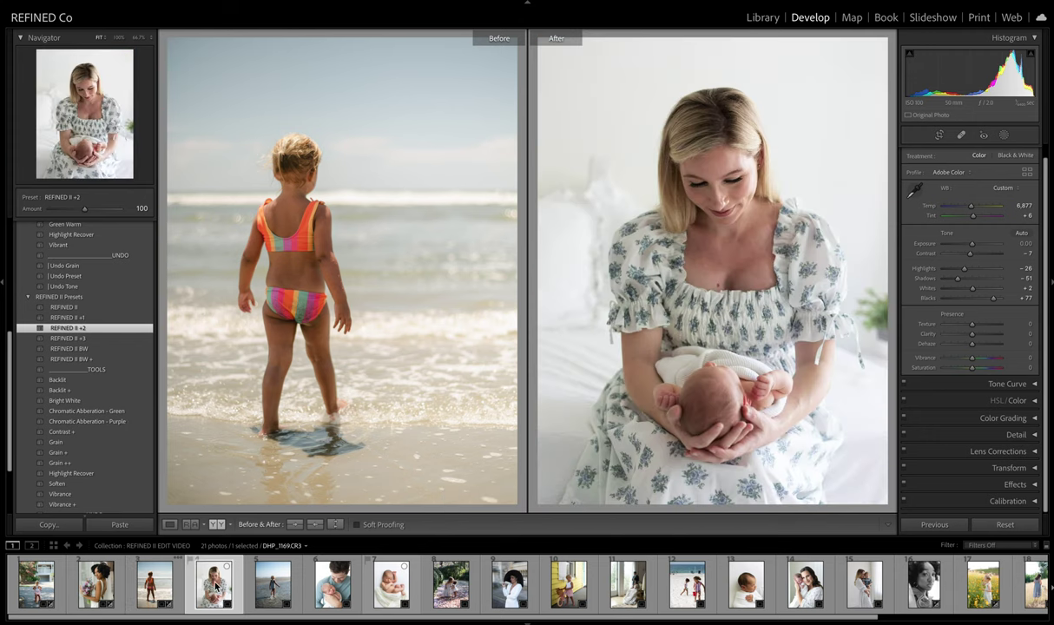
Step: Go to Library and back to Develop to show the mother-and-newborn photo in Before/After
{"action": "left_click", "coordinate": [763, 18]}
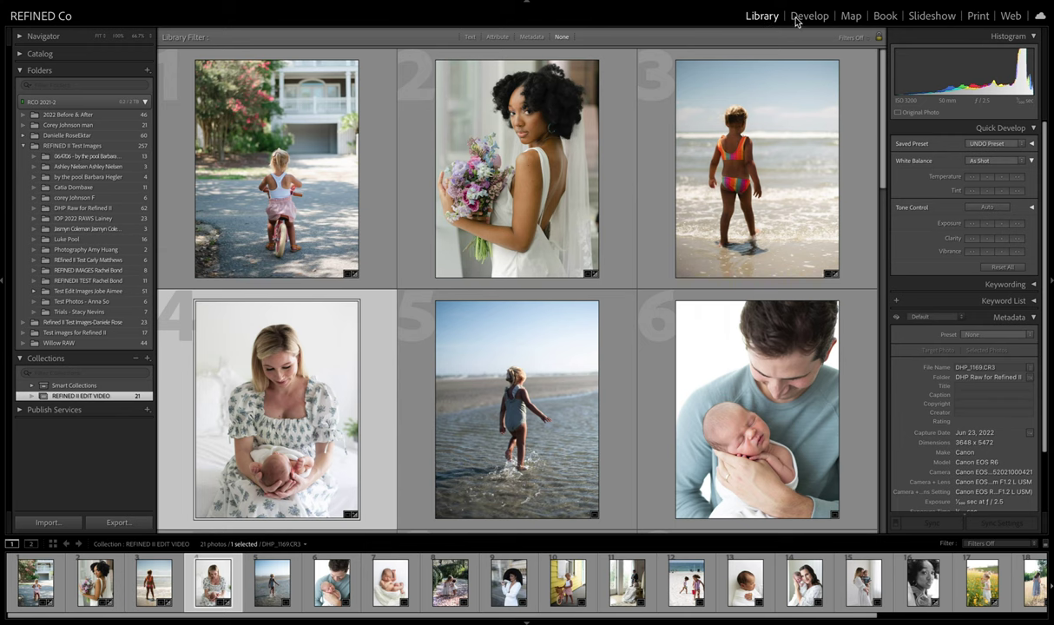
{"action": "left_click", "coordinate": [803, 18]}
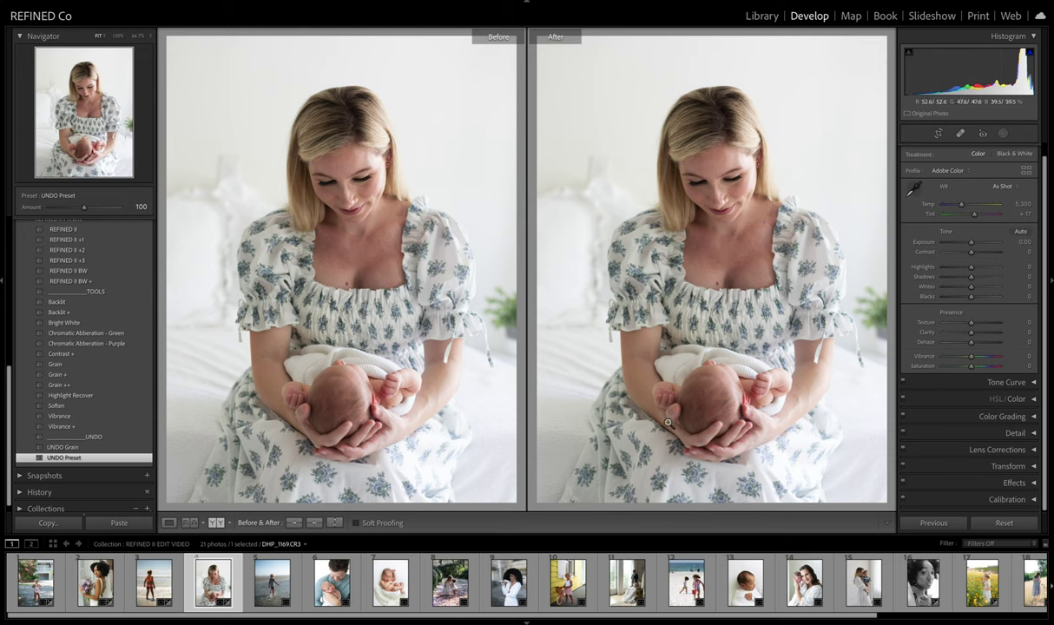
Step: Copy REFINED I to the Before image, then replace the After edit with REFINED II
{"action": "scroll", "coordinate": [48, 304], "scroll_direction": "up", "scroll_amount": 10}
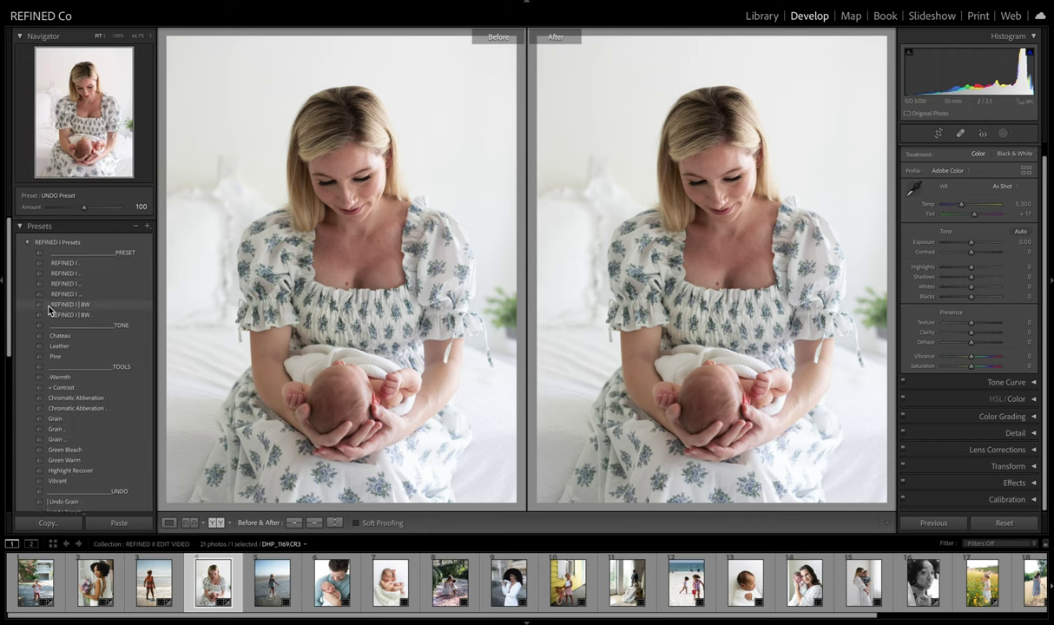
{"action": "left_click", "coordinate": [70, 261]}
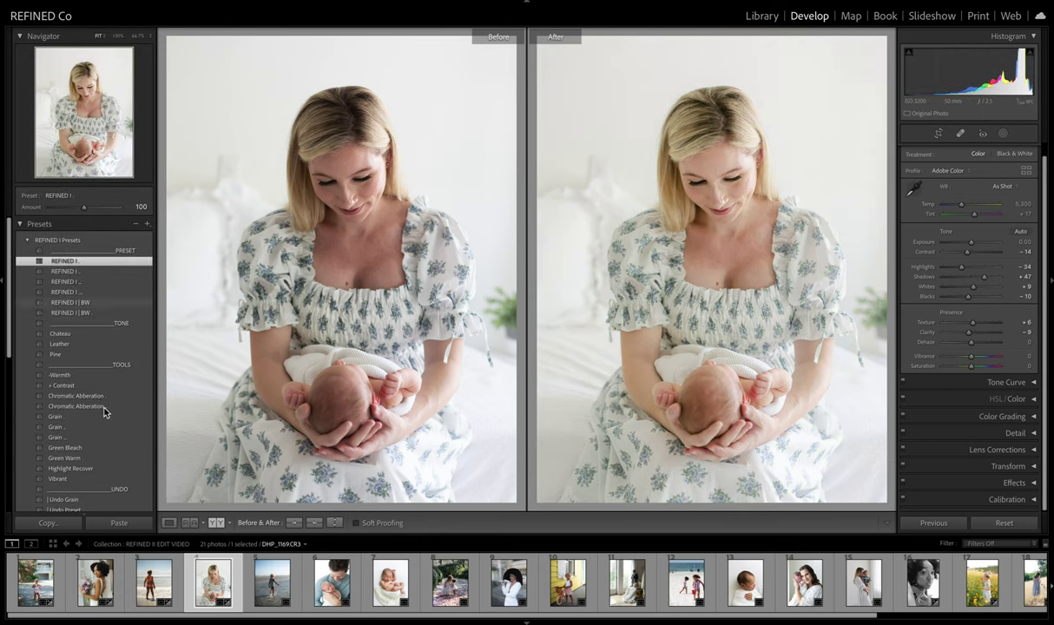
{"action": "left_click", "coordinate": [314, 522]}
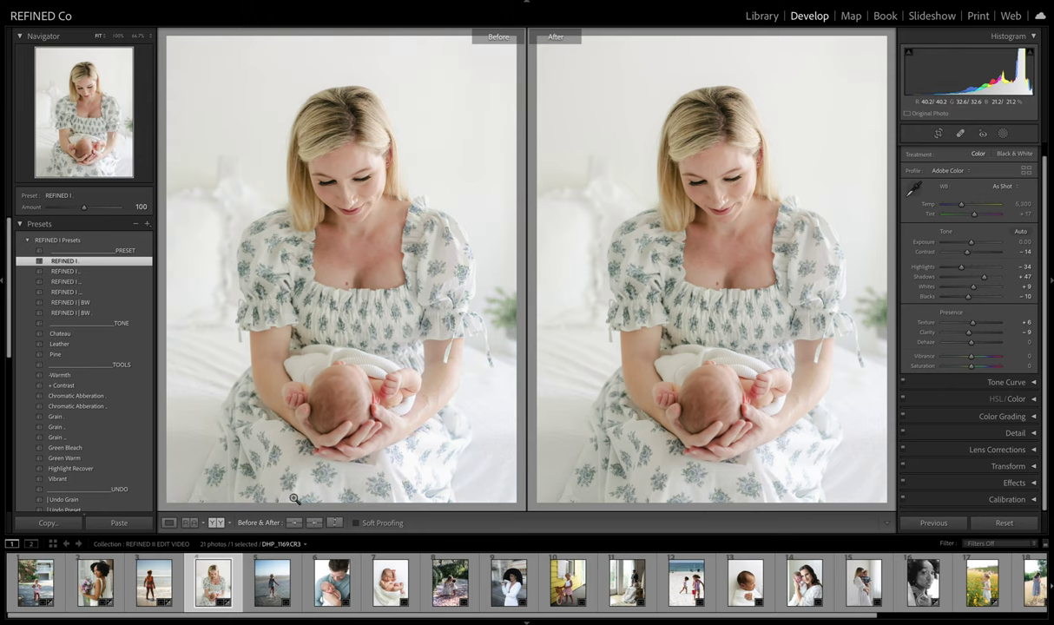
{"action": "scroll", "coordinate": [103, 491], "scroll_direction": "down", "scroll_amount": 1}
{"action": "scroll", "coordinate": [96, 469], "scroll_direction": "down", "scroll_amount": 1}
{"action": "left_click", "coordinate": [86, 453]}
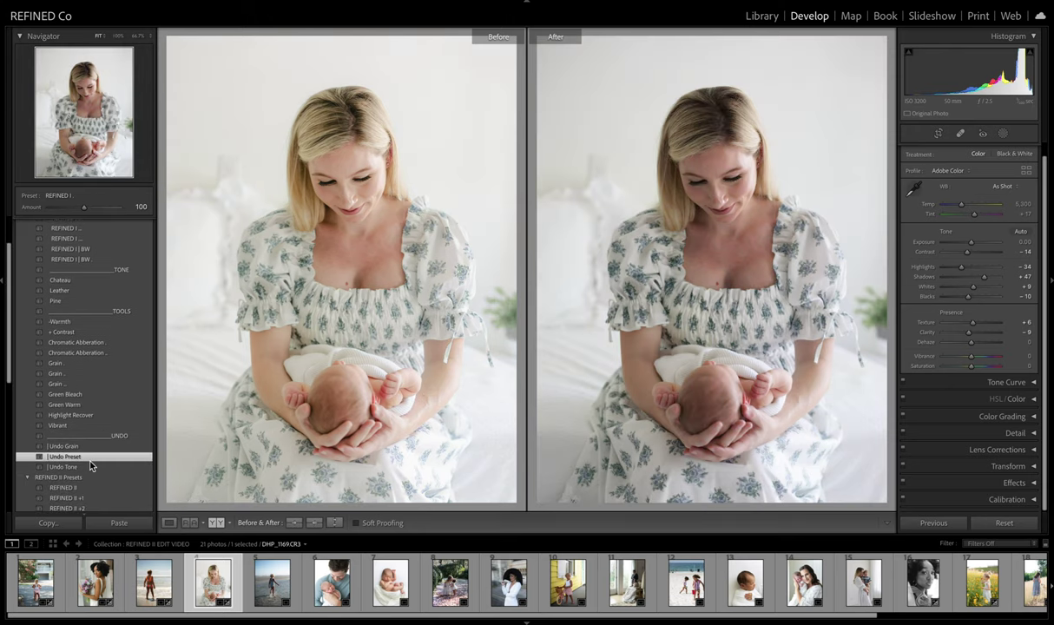
{"action": "scroll", "coordinate": [85, 439], "scroll_direction": "down", "scroll_amount": 1}
{"action": "left_click", "coordinate": [84, 445]}
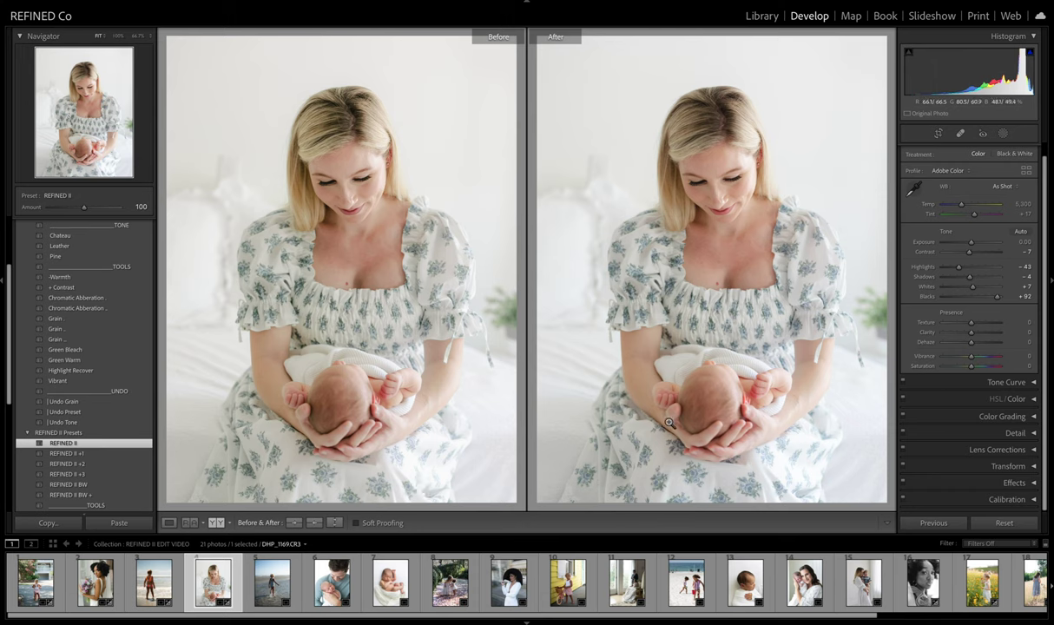
Step: Add Vibrance, then Vibrance +, over REFINED II, and open the father-and-baby photo
{"action": "scroll", "coordinate": [56, 378], "scroll_direction": "down", "scroll_amount": 5}
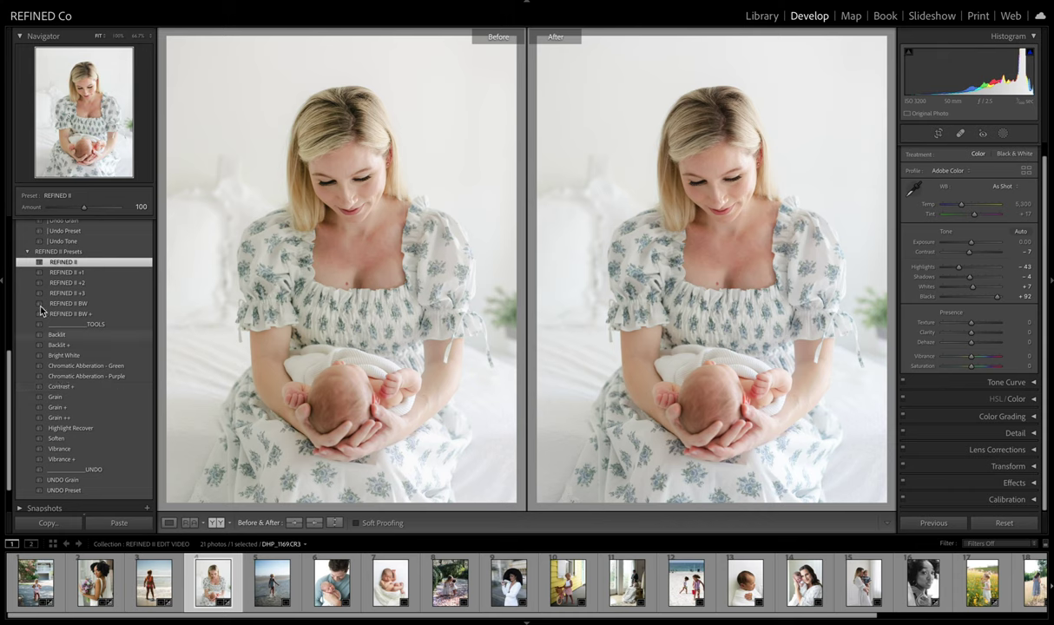
{"action": "left_click", "coordinate": [65, 450]}
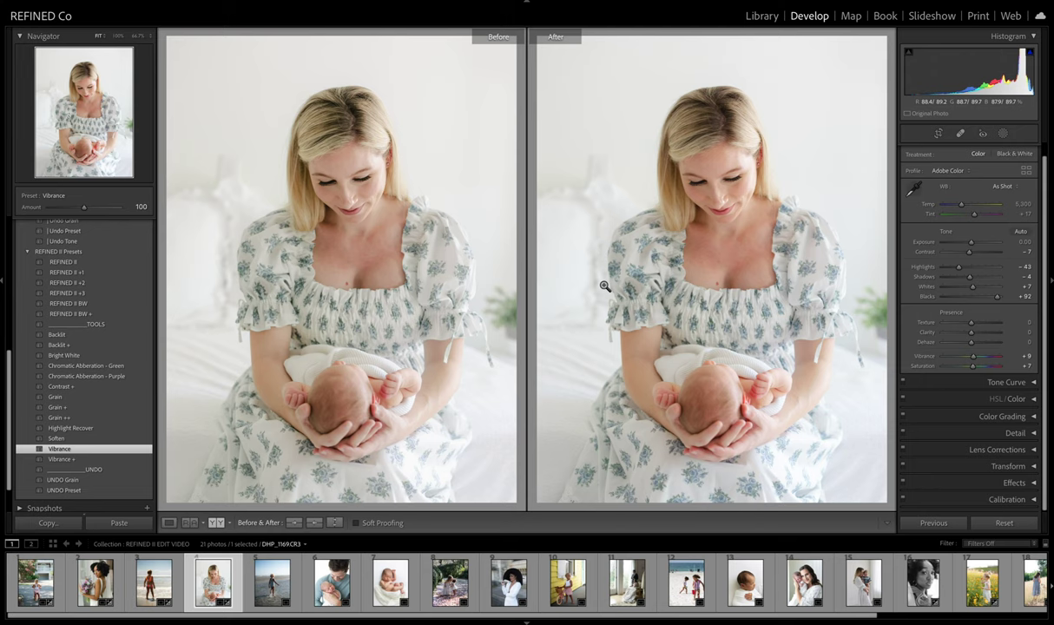
{"action": "left_click", "coordinate": [72, 460]}
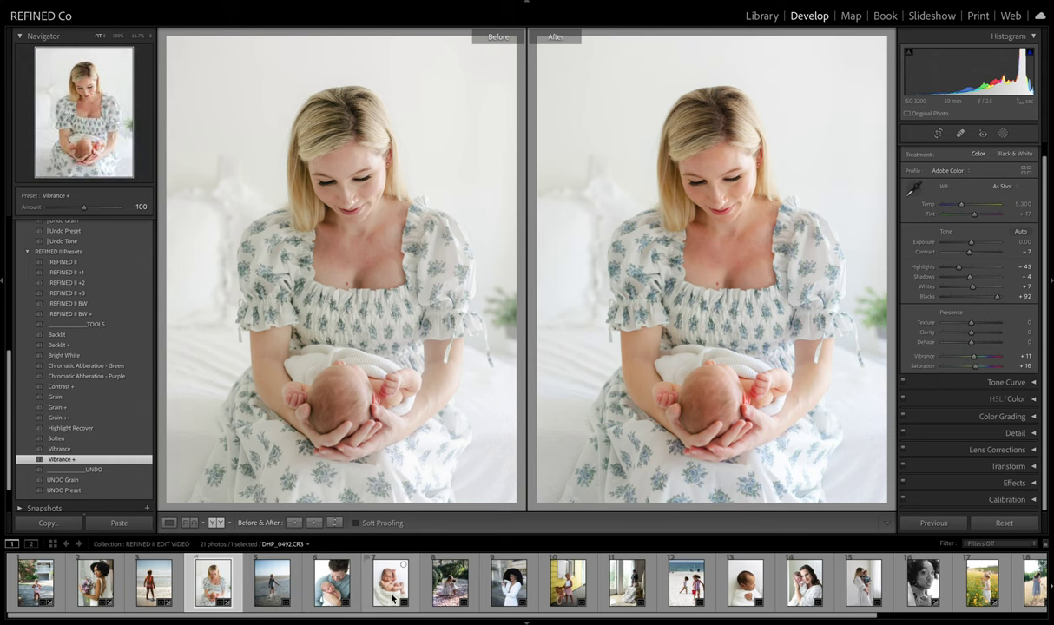
{"action": "left_click", "coordinate": [332, 582]}
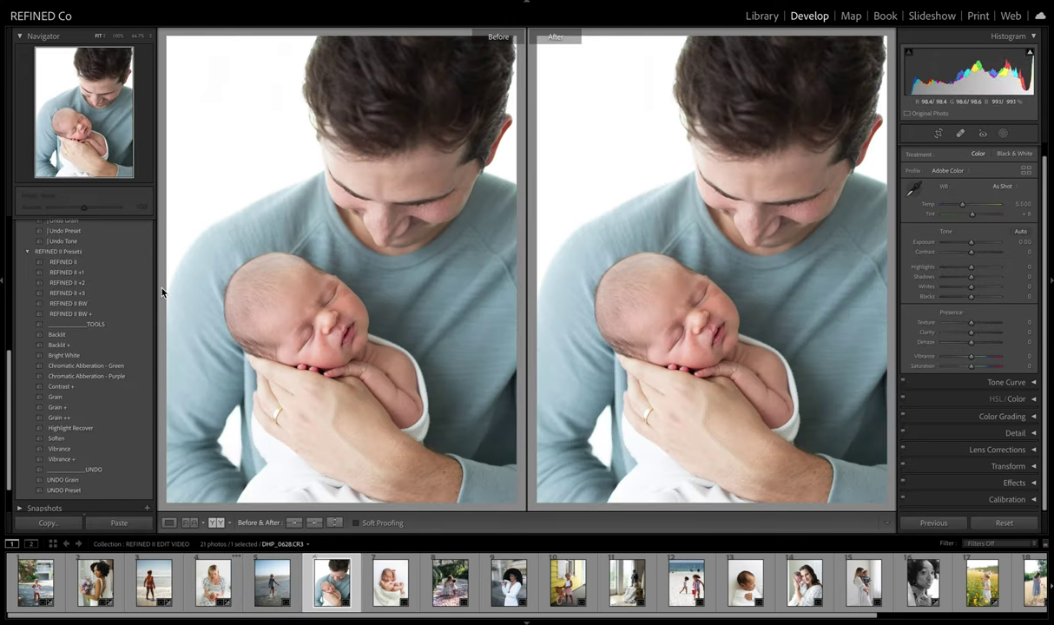
Step: Apply REFINED I with exposure -0.60, then undo the preset and apply REFINED II
{"action": "scroll", "coordinate": [111, 278], "scroll_direction": "up", "scroll_amount": 5}
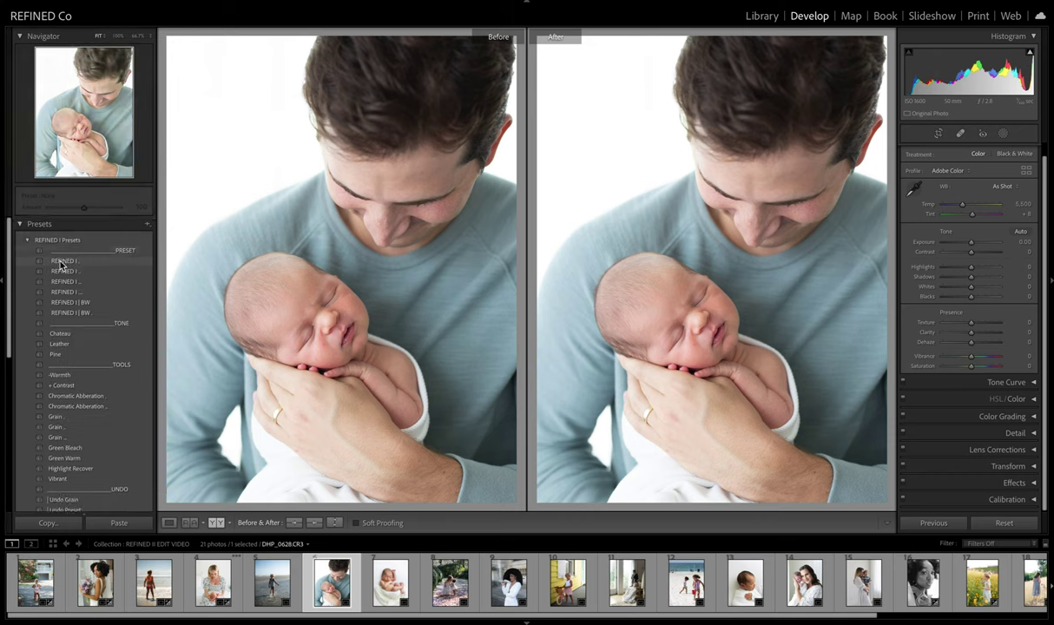
{"action": "left_click", "coordinate": [74, 261]}
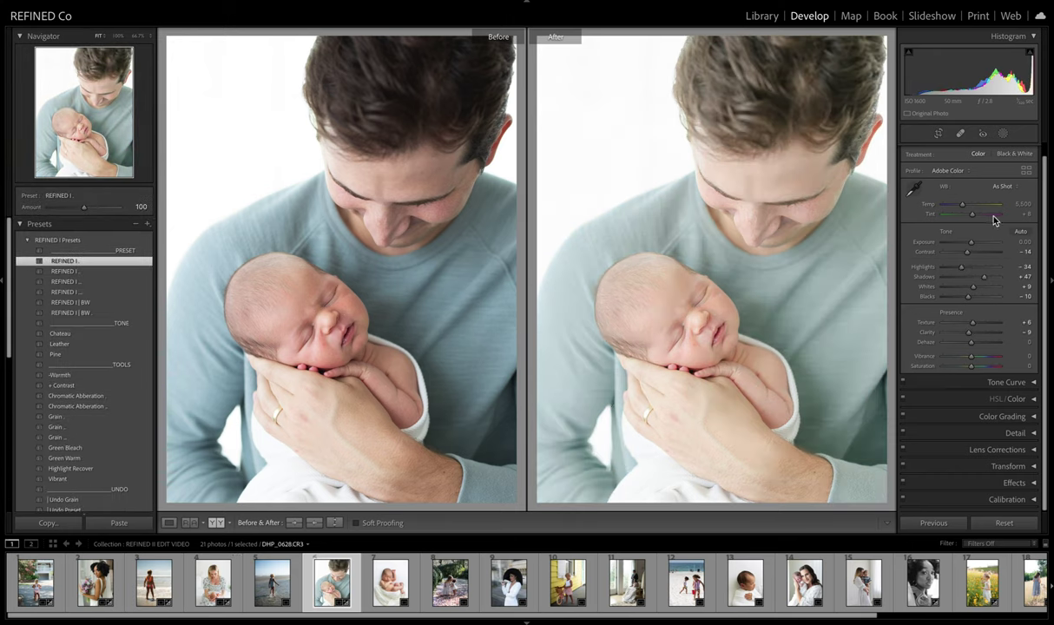
{"action": "left_click_drag", "start_coordinate": [973, 246], "coordinate": [967, 245]}
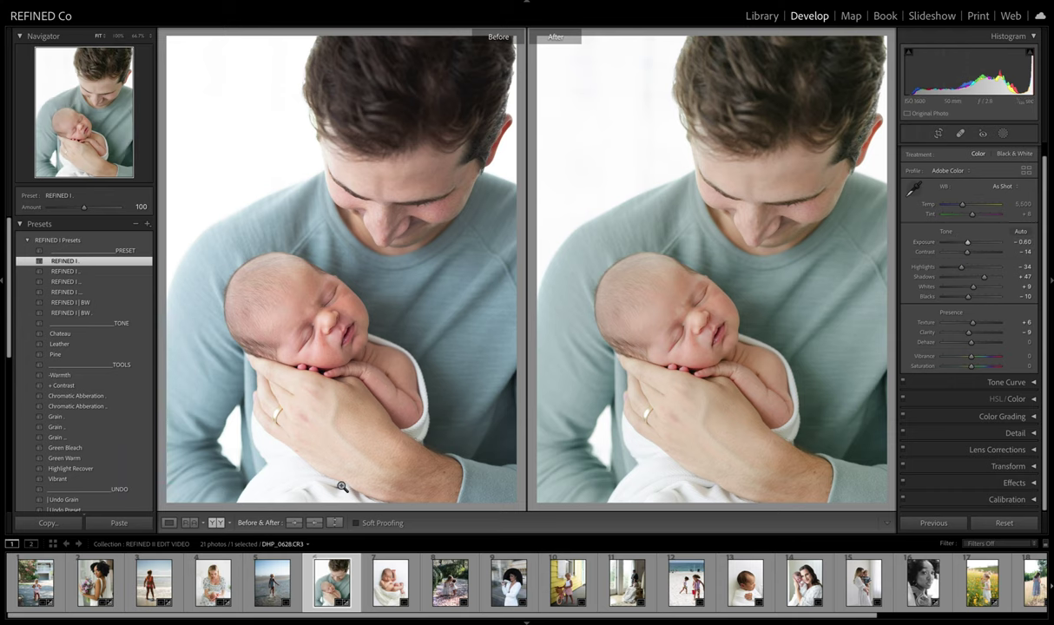
{"action": "scroll", "coordinate": [87, 432], "scroll_direction": "down", "scroll_amount": 5}
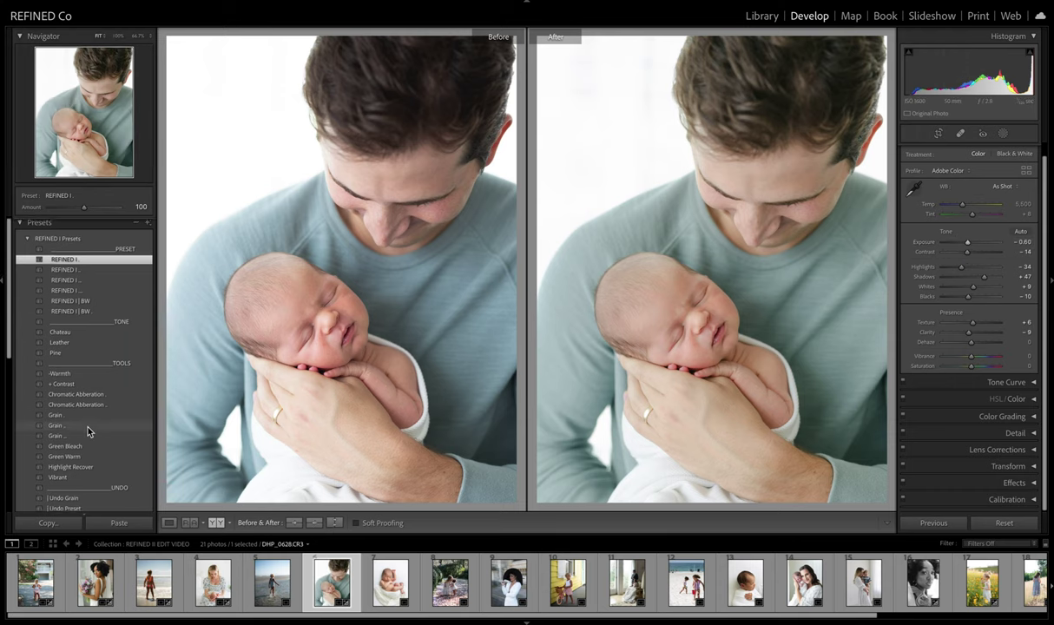
{"action": "left_click", "coordinate": [83, 410]}
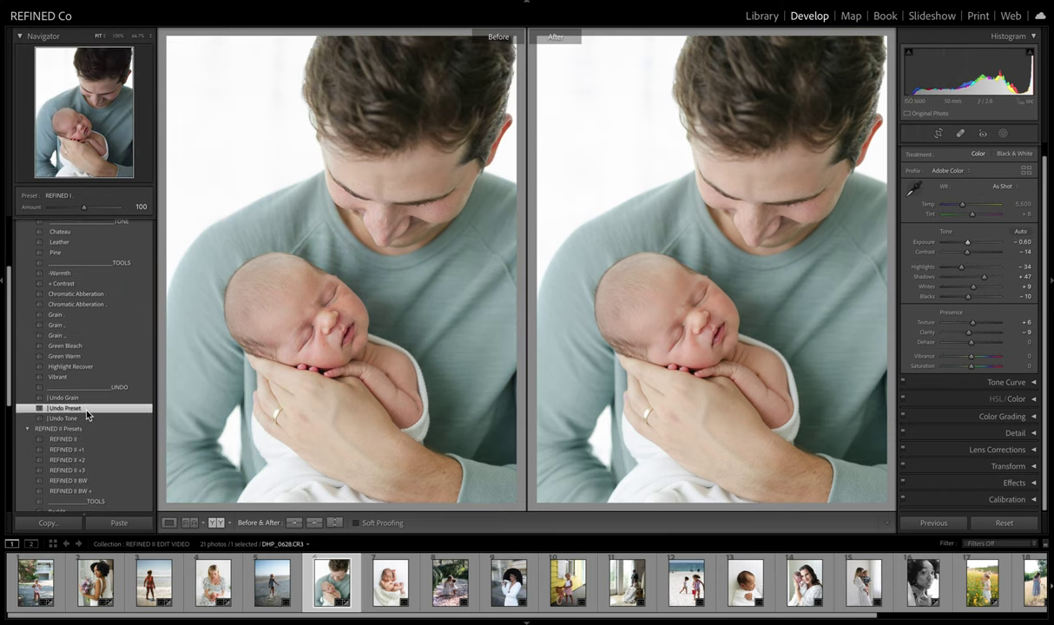
{"action": "left_click", "coordinate": [86, 410]}
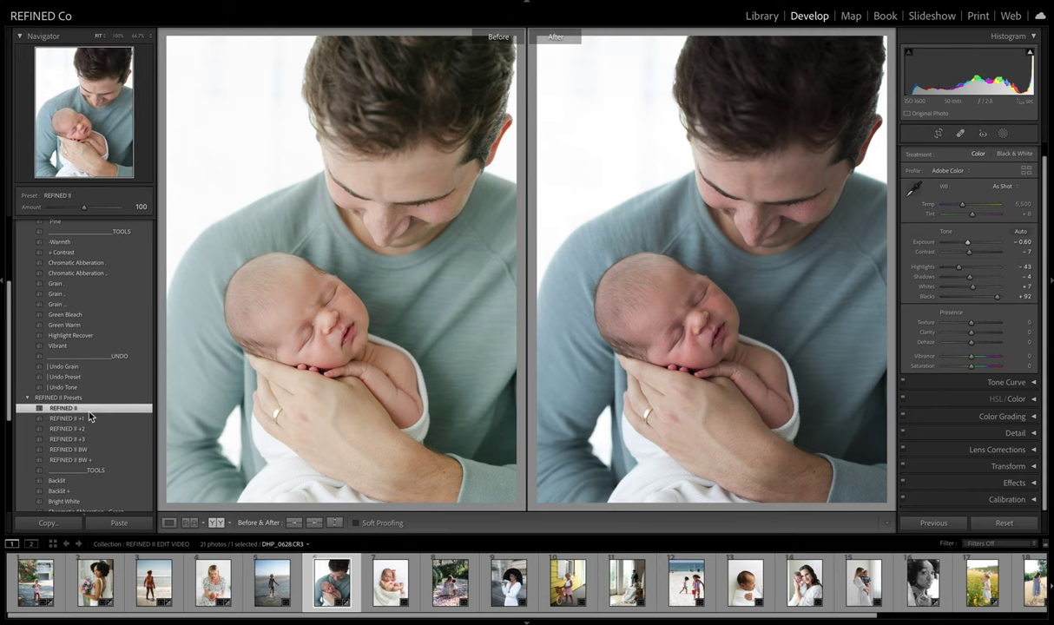